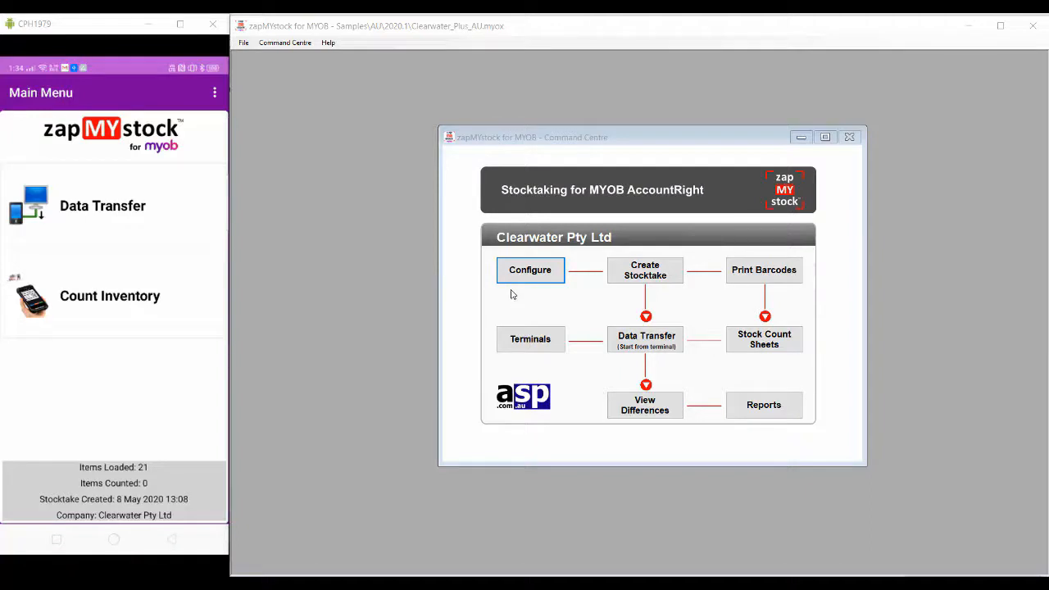
Set the data transfer type to Wi-Fi (Android or iOS) in the Data Transfer Options
{"action": "left_click", "coordinate": [244, 44]}
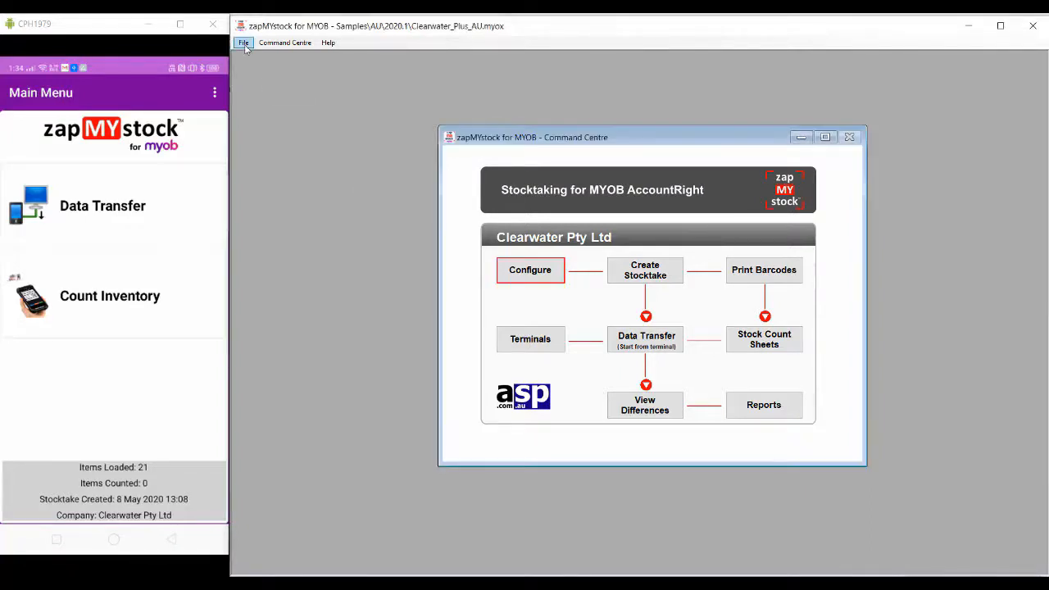
{"action": "left_click", "coordinate": [244, 44]}
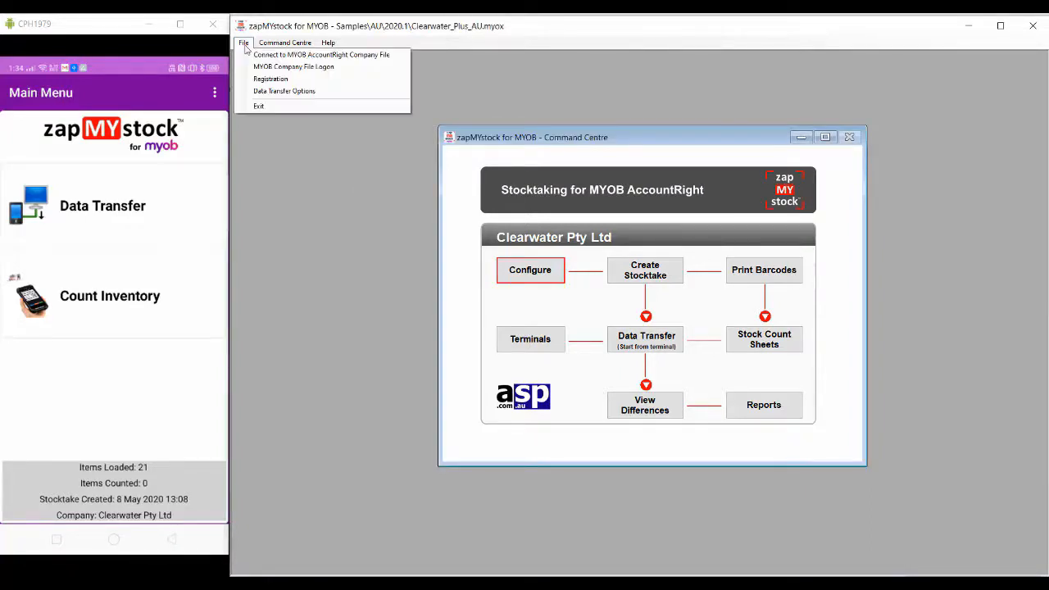
{"action": "left_click", "coordinate": [264, 92]}
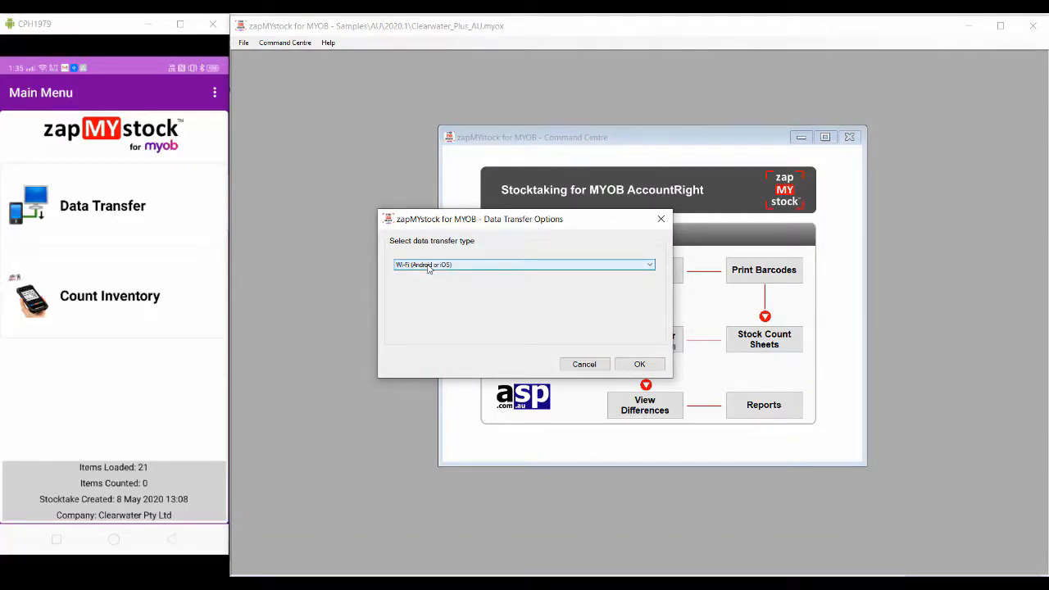
{"action": "left_click", "coordinate": [428, 266]}
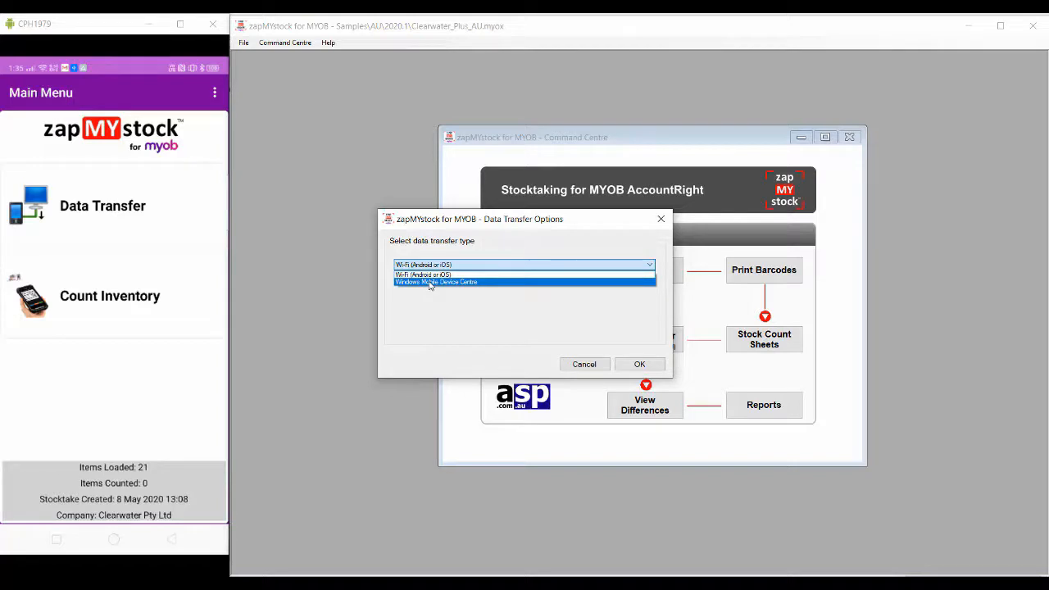
{"action": "left_click", "coordinate": [431, 274]}
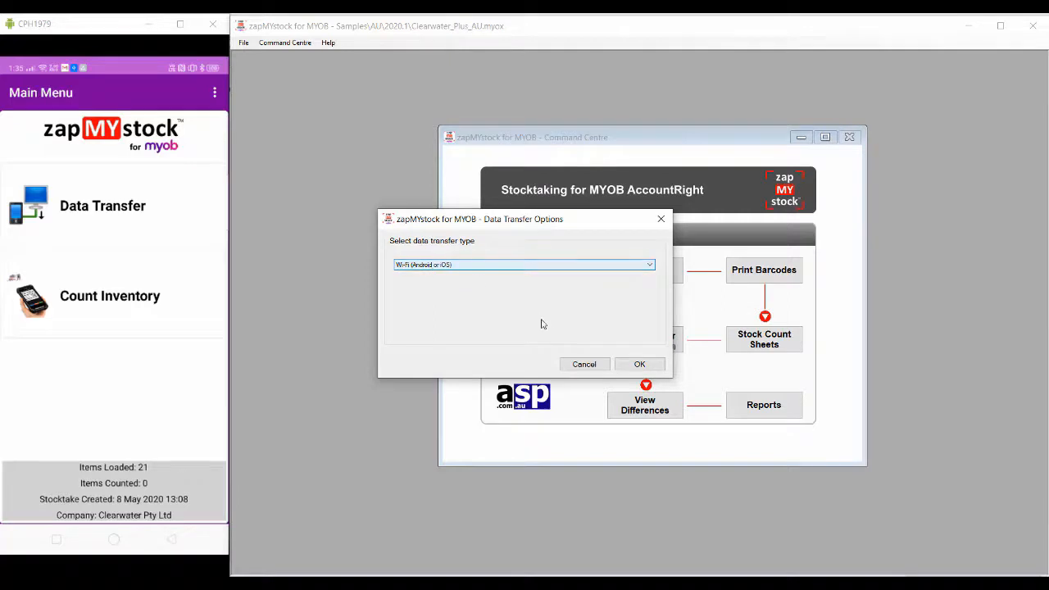
{"action": "left_click", "coordinate": [638, 364]}
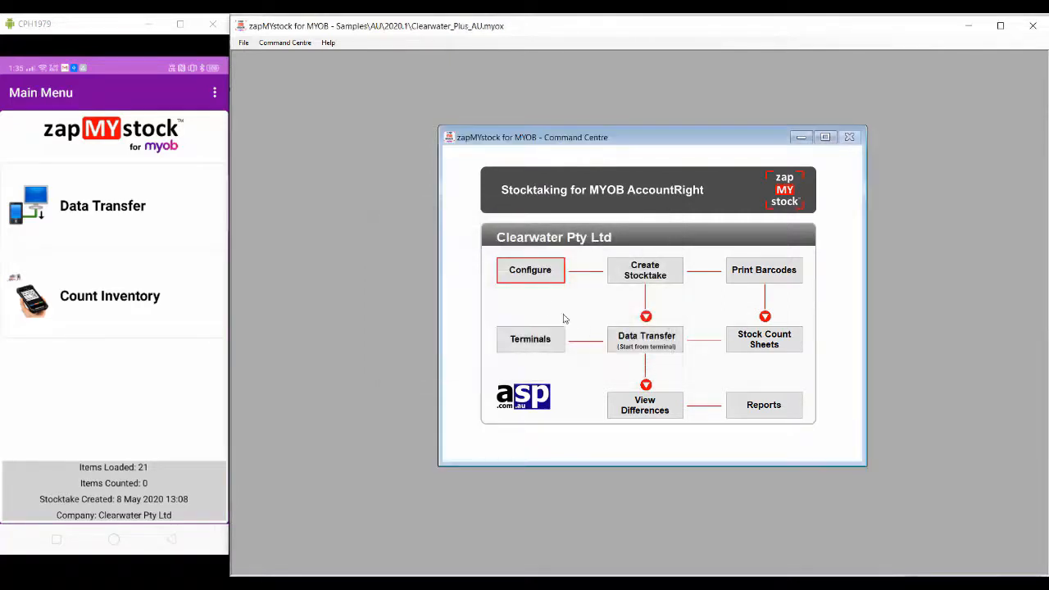
Configure the stocktaking company by selecting Samples\AU\2020.1\Clearwater_Plus_AU.myox from My Library, logging in with the prefilled user, and accepting the configuration
{"action": "left_click", "coordinate": [530, 272]}
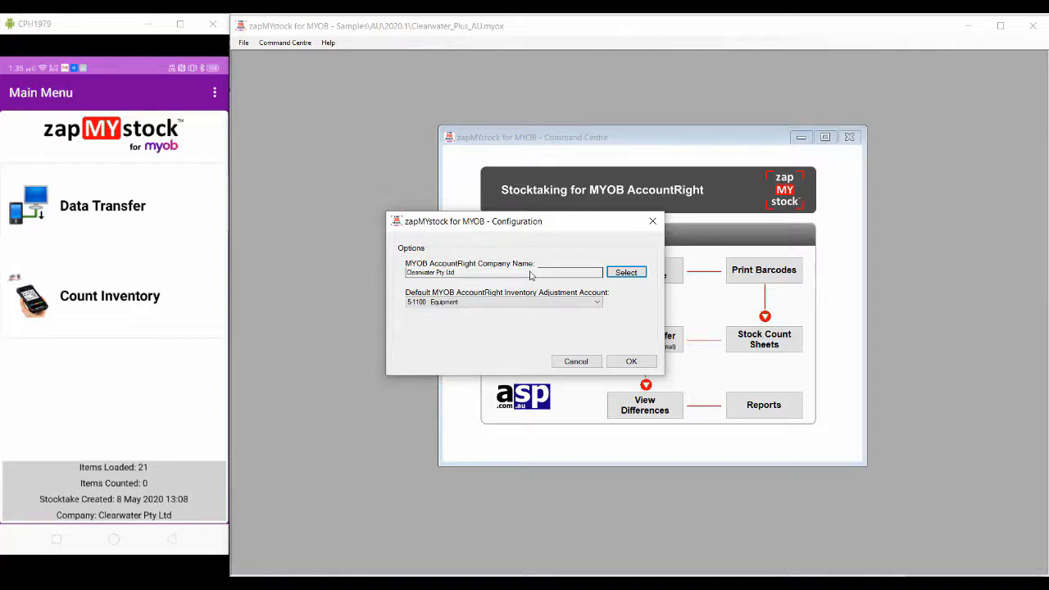
{"action": "left_click", "coordinate": [635, 274]}
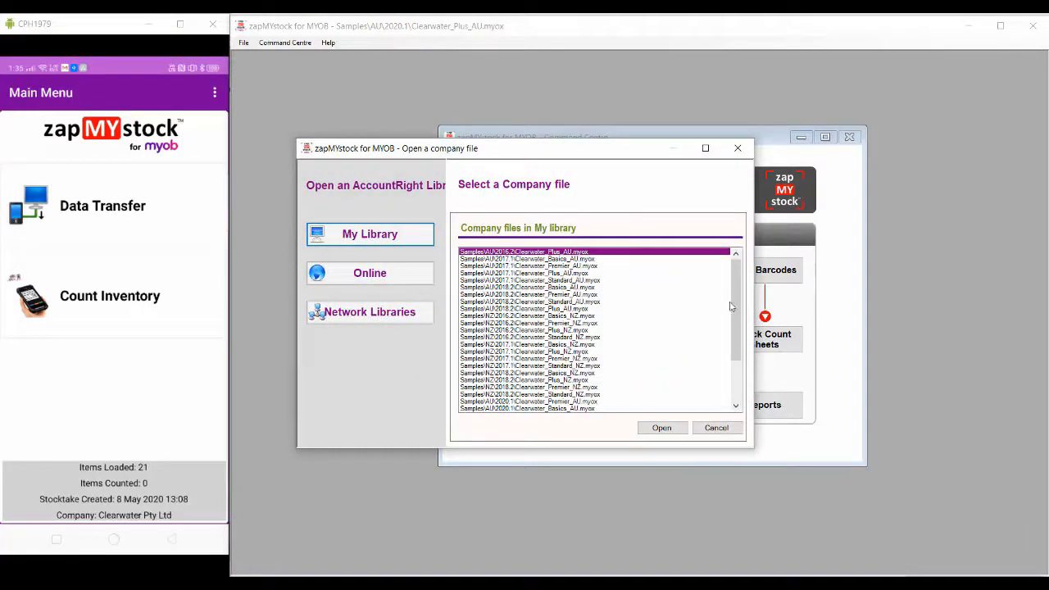
{"action": "left_click_drag", "start_coordinate": [737, 318], "coordinate": [735, 360]}
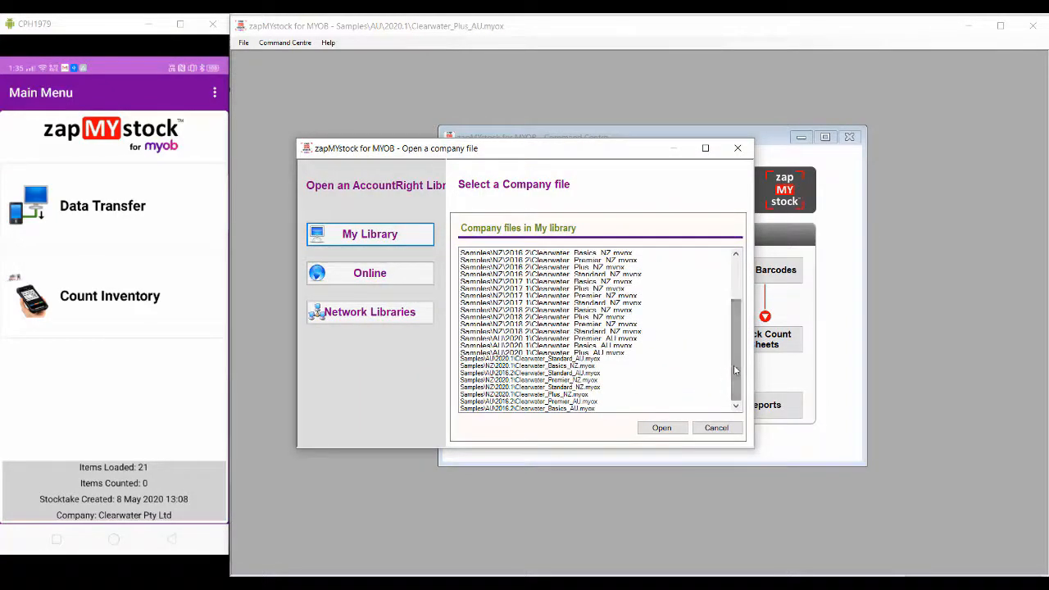
{"action": "left_click", "coordinate": [603, 352]}
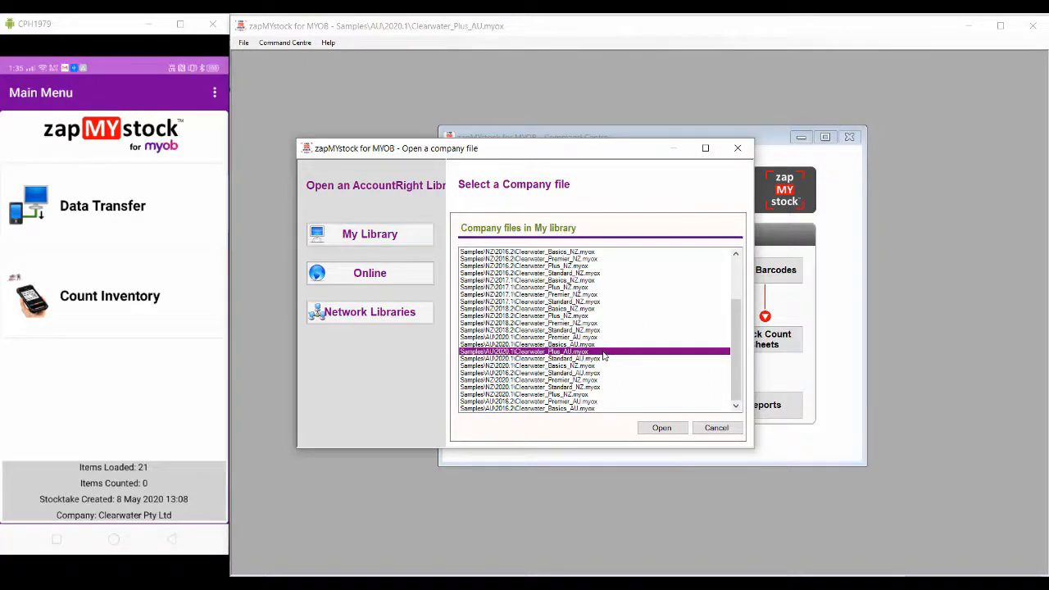
{"action": "left_click", "coordinate": [661, 428]}
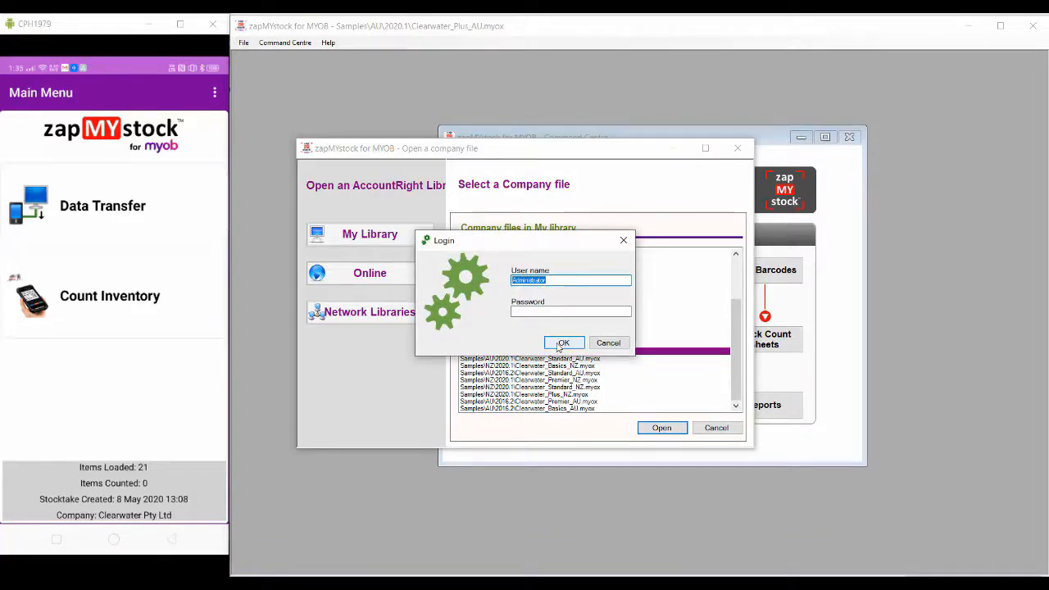
{"action": "left_click", "coordinate": [562, 343]}
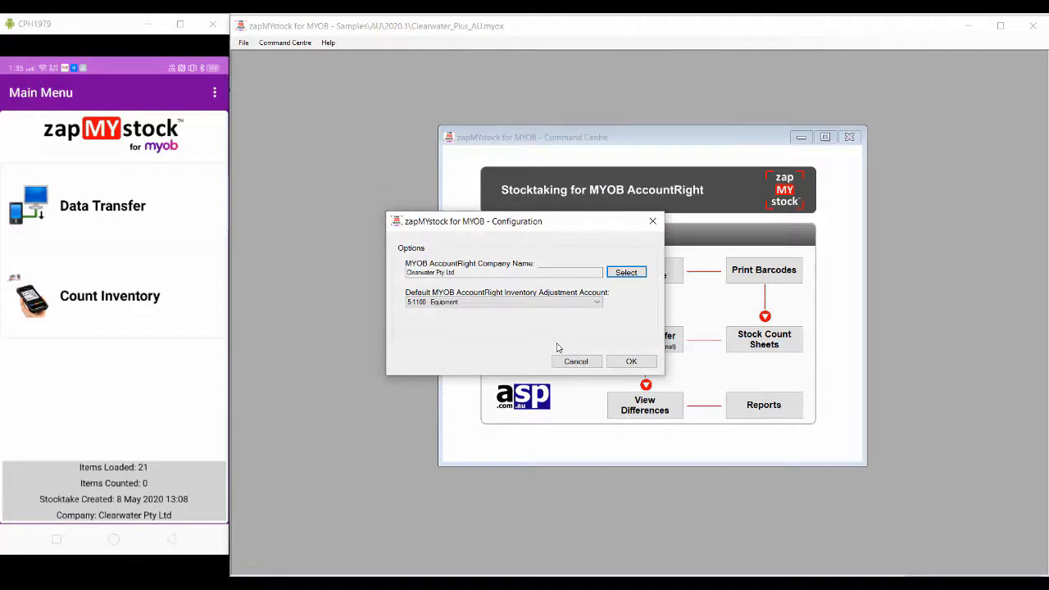
{"action": "left_click", "coordinate": [628, 361]}
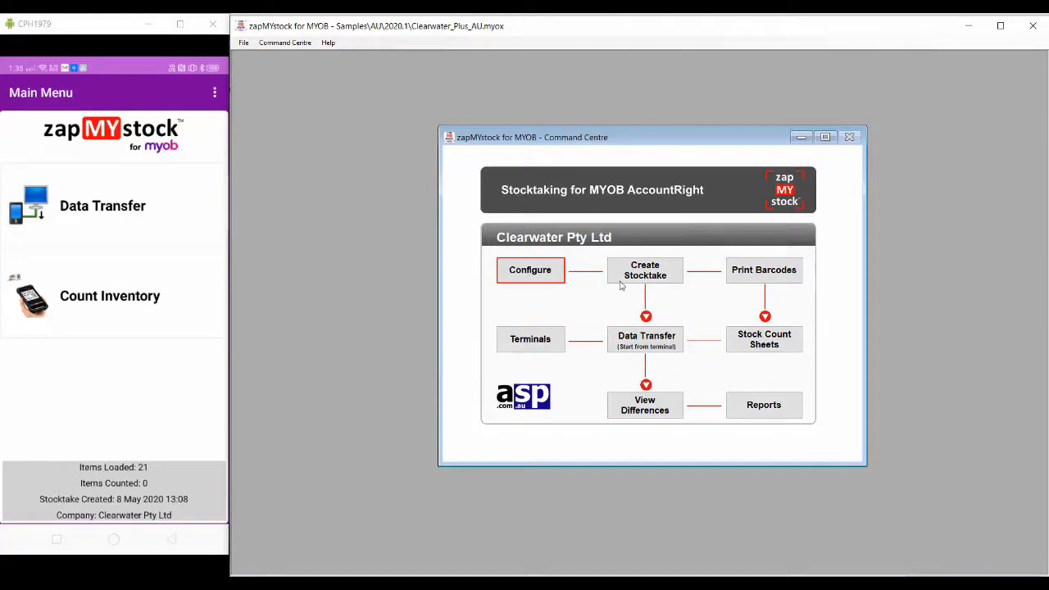
Create a new stocktake for Clearwater Pty Ltd and close the Create Stocktake window
{"action": "left_click", "coordinate": [646, 274]}
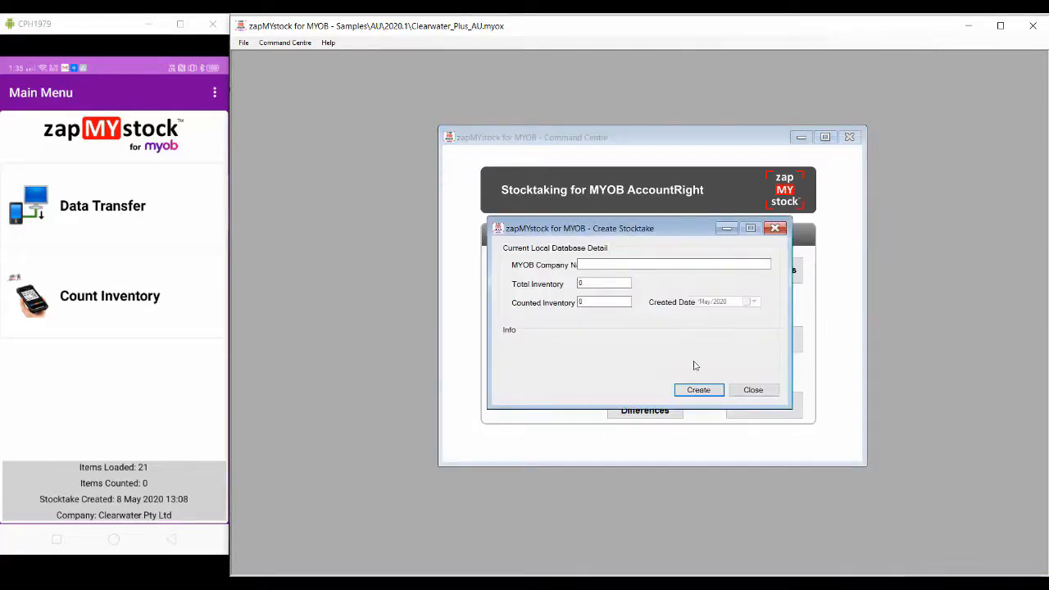
{"action": "left_click", "coordinate": [699, 390]}
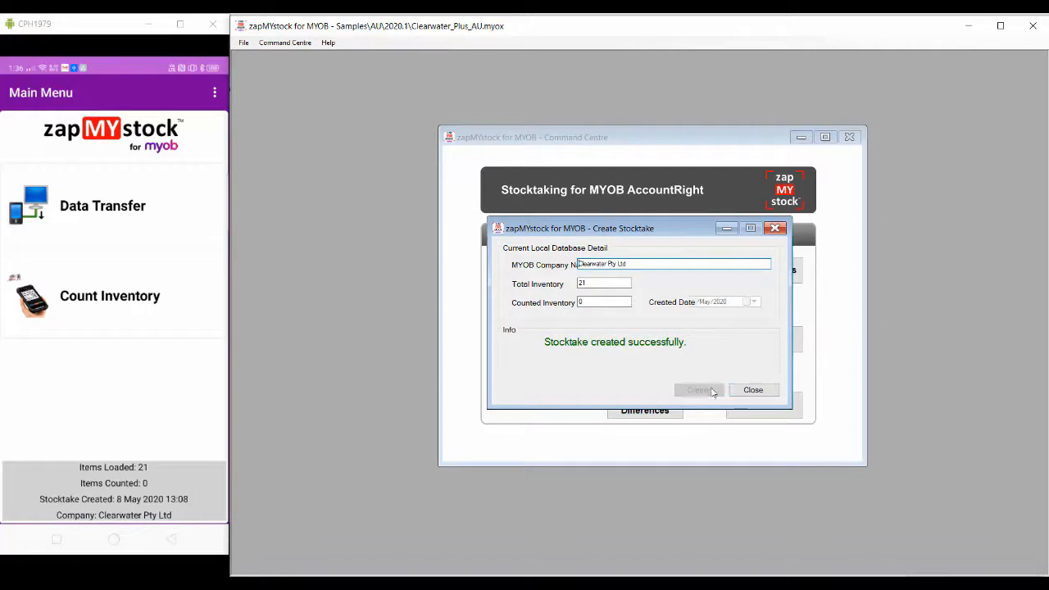
{"action": "left_click", "coordinate": [753, 390]}
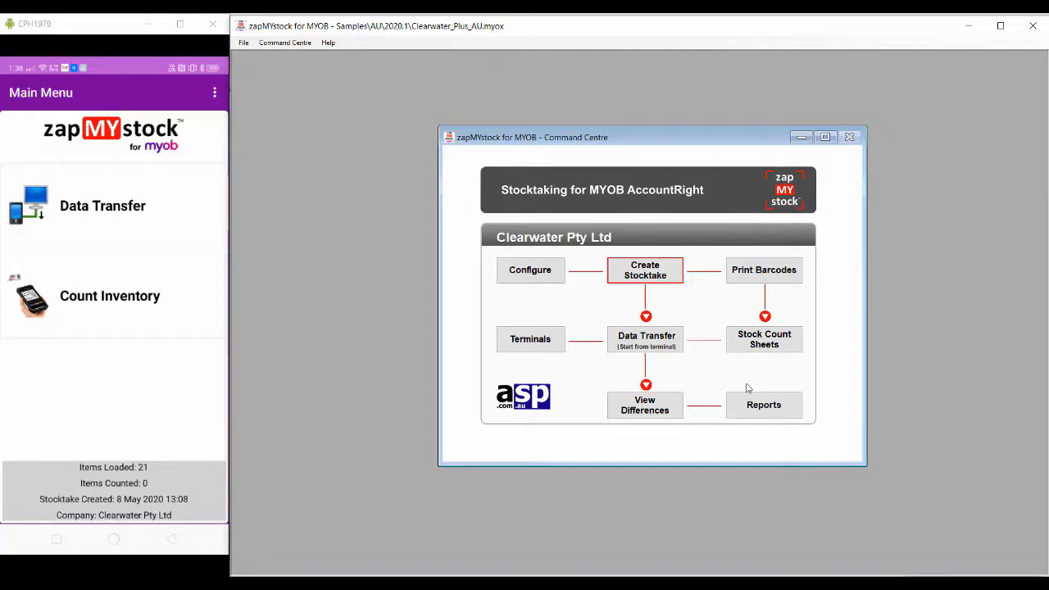
{"action": "left_click", "coordinate": [668, 344]}
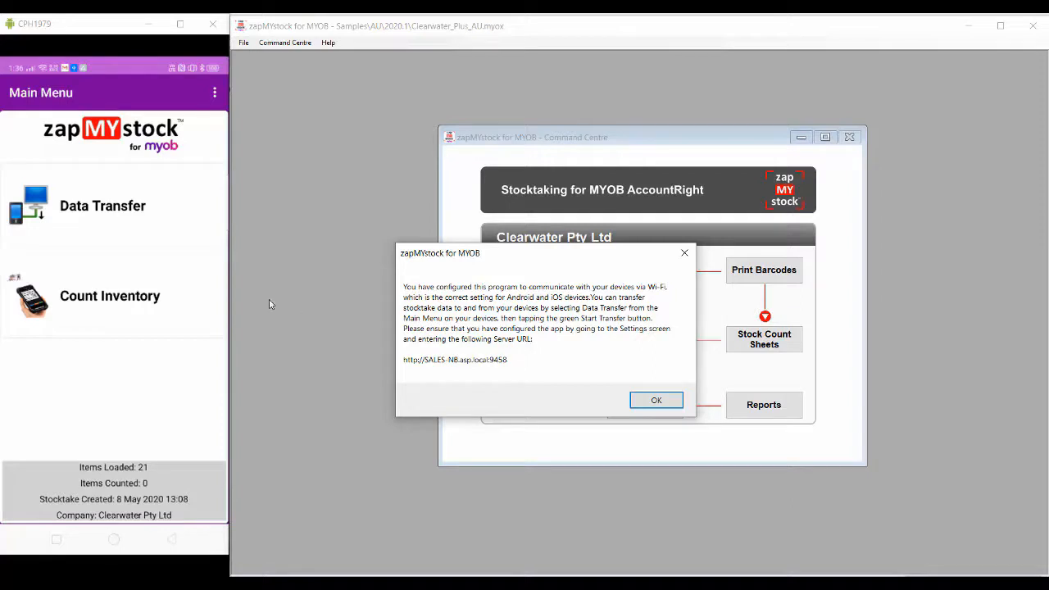
{"action": "left_click", "coordinate": [214, 96]}
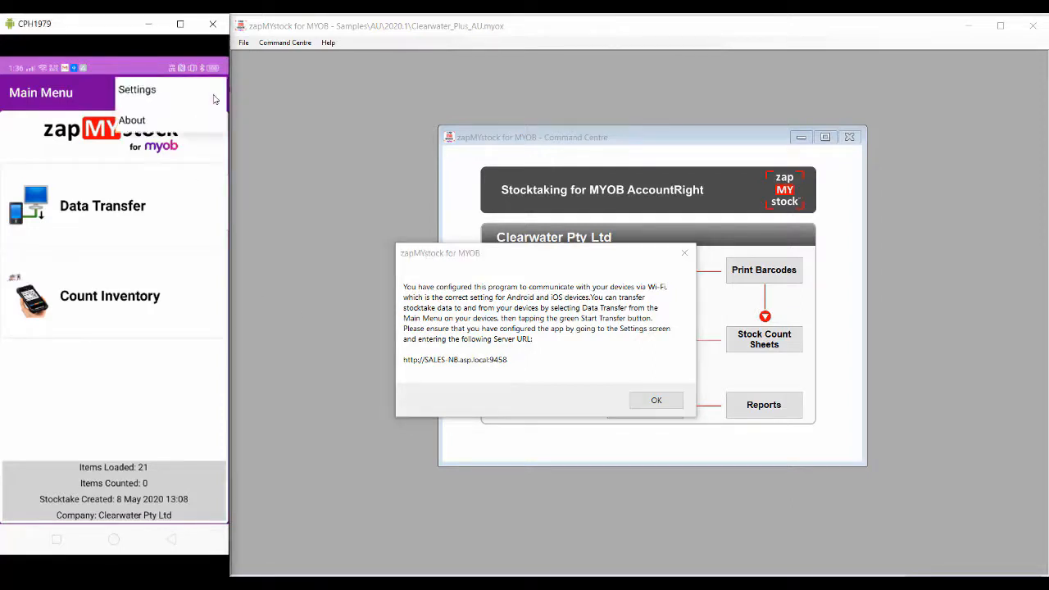
{"action": "left_click", "coordinate": [174, 95]}
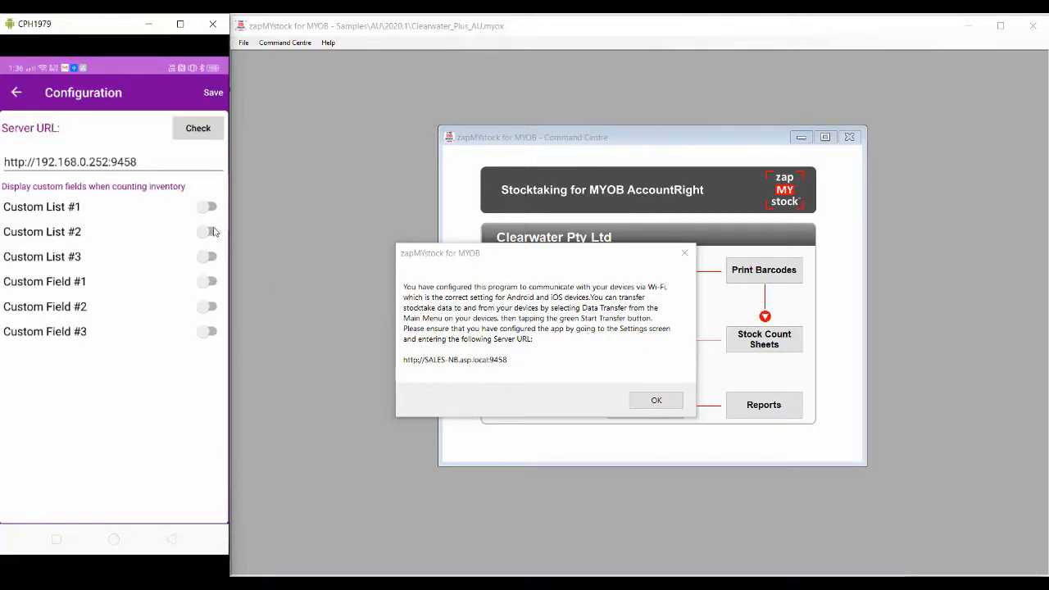
{"action": "left_click", "coordinate": [198, 129]}
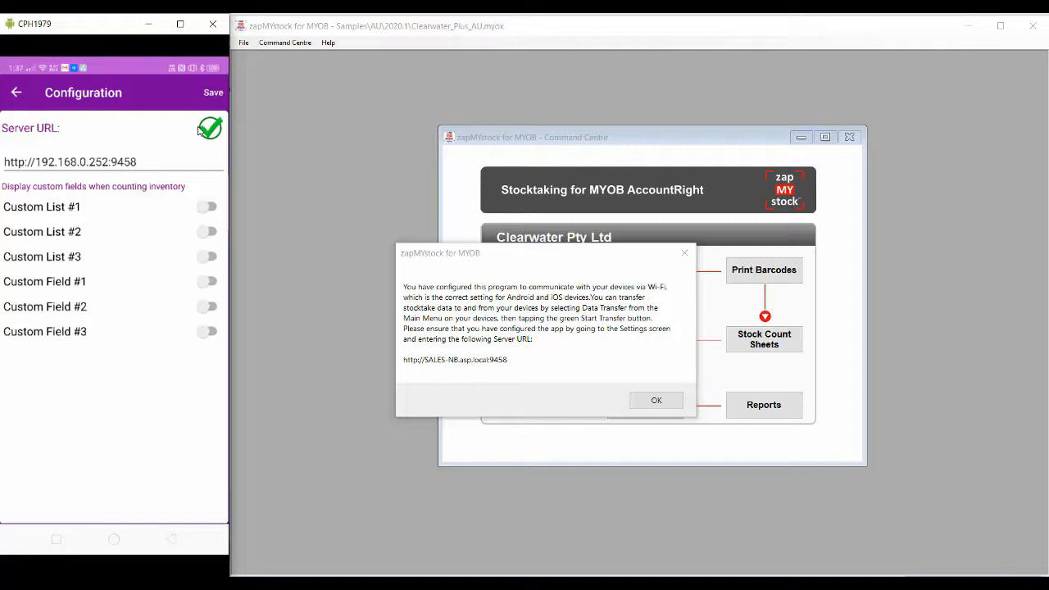
{"action": "left_click", "coordinate": [198, 129]}
{"action": "left_click", "coordinate": [654, 402]}
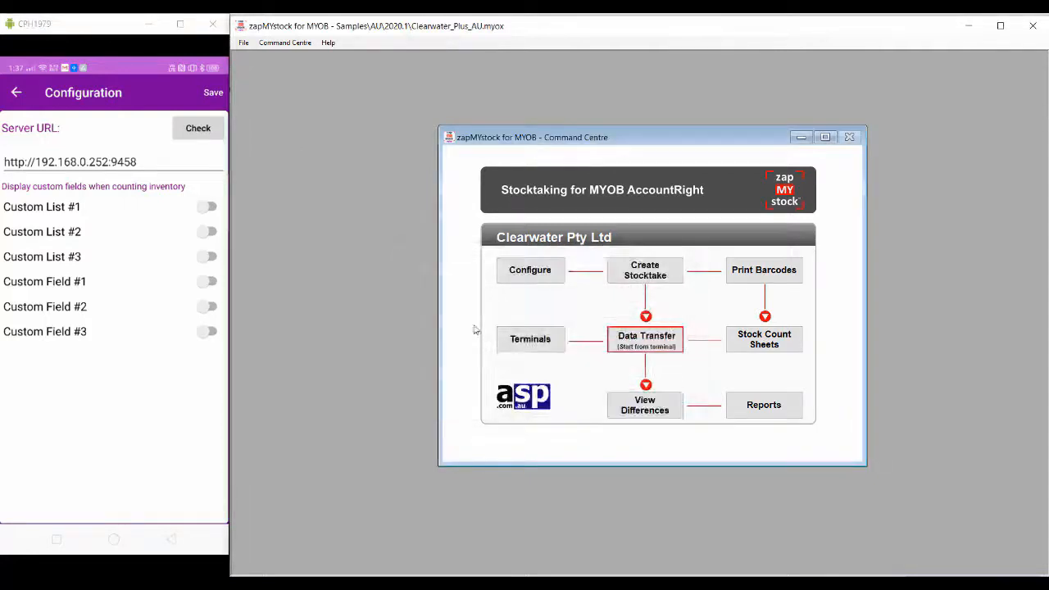
{"action": "left_click", "coordinate": [15, 92]}
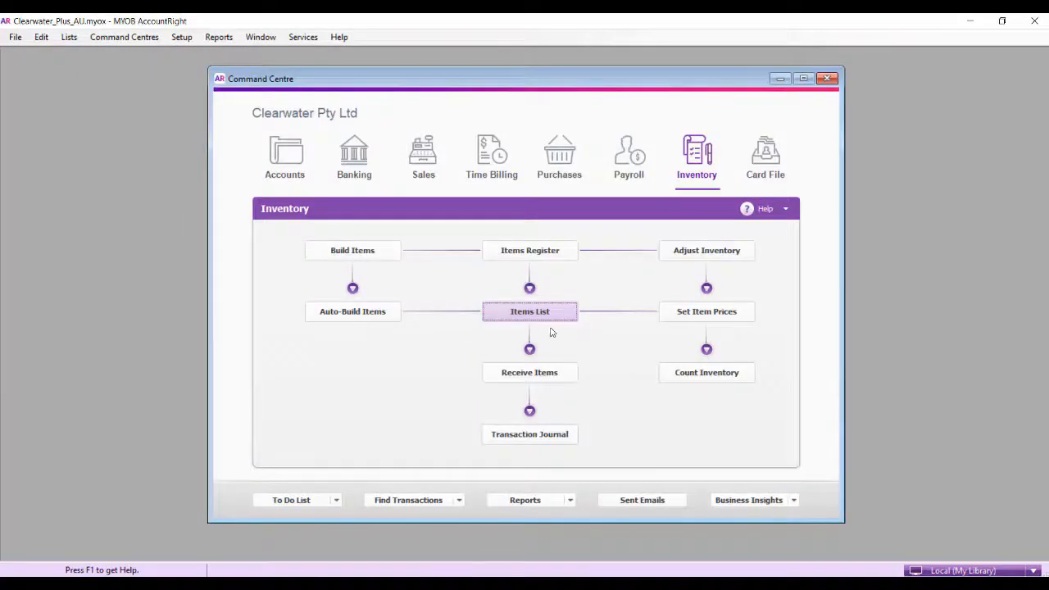
View the Items List in MYOB AccountRight's Inventory command centre and close it
{"action": "left_click", "coordinate": [530, 312]}
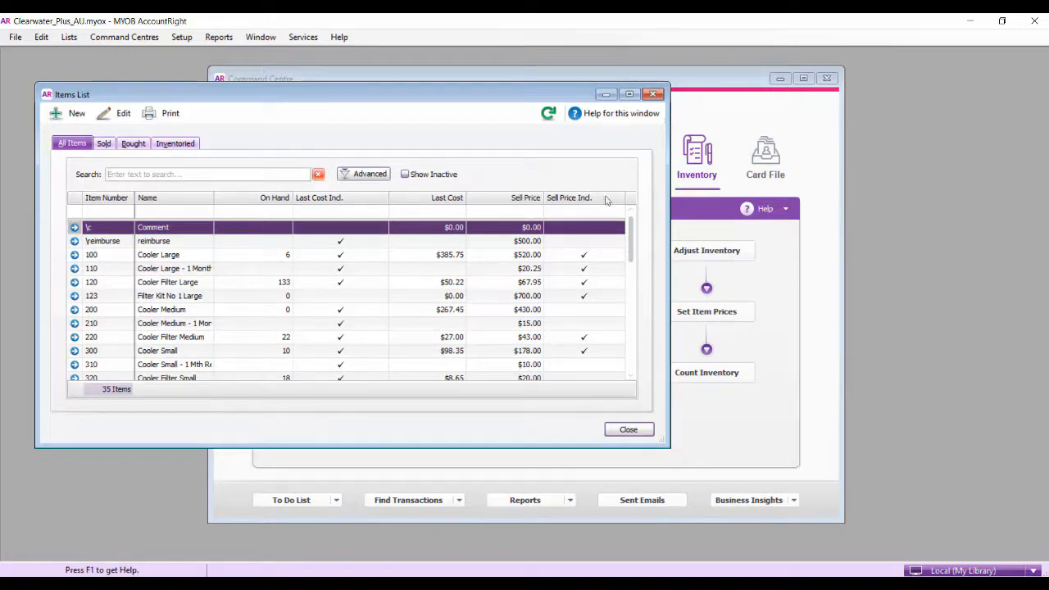
{"action": "left_click", "coordinate": [653, 95]}
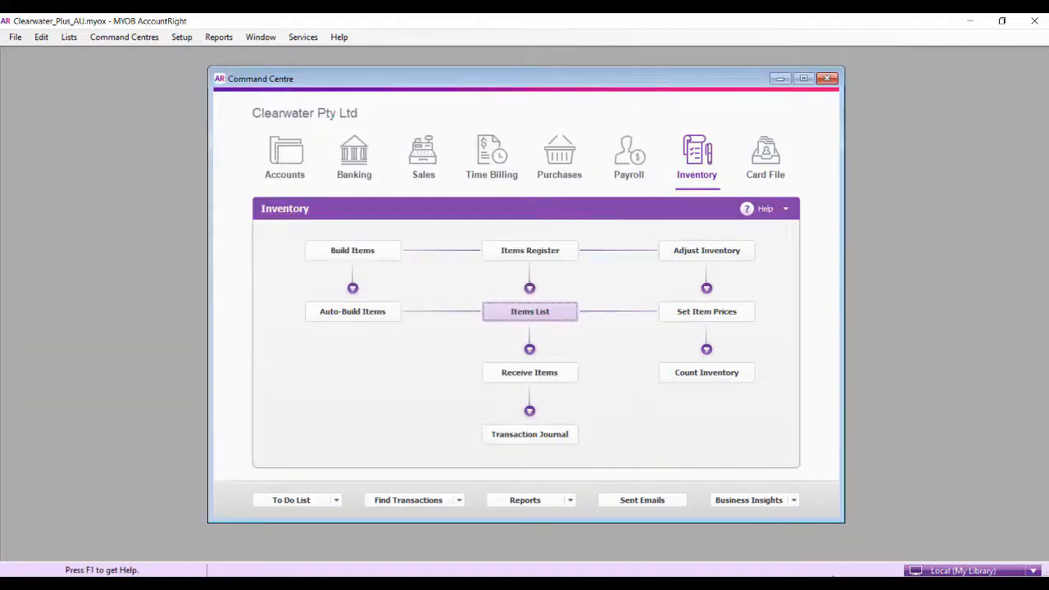
Switch back to zapMYstock and the CPH1979 phone window, and transfer the new stocktake to the phone
{"action": "left_click", "coordinate": [832, 584]}
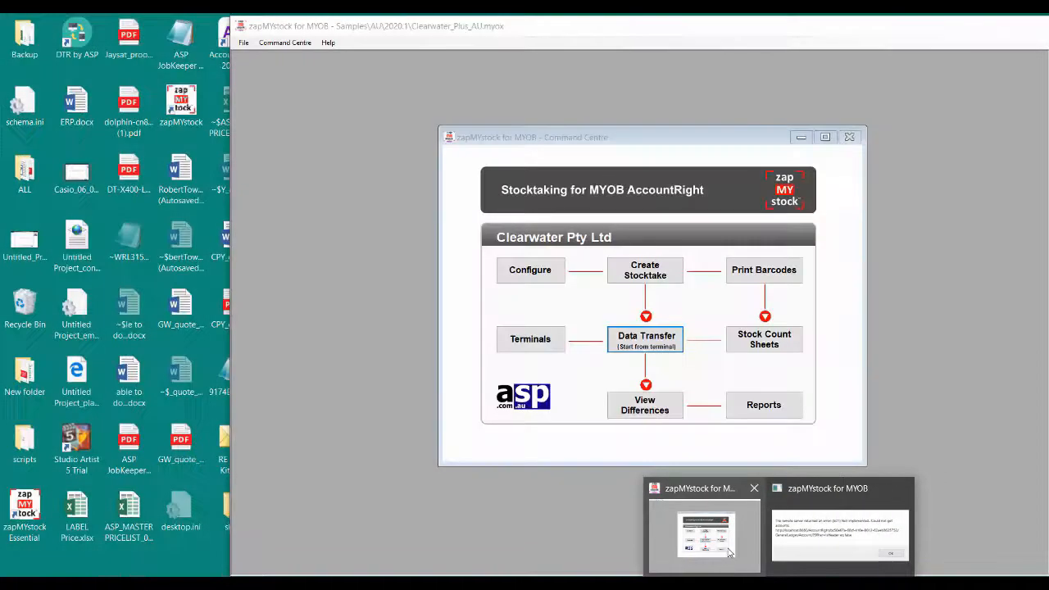
{"action": "left_click", "coordinate": [729, 553]}
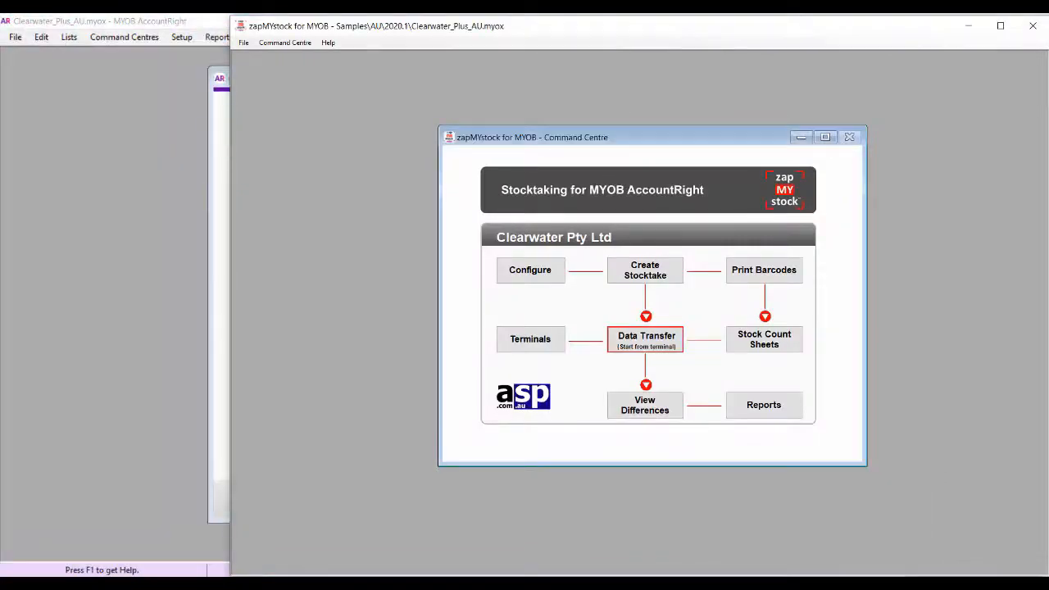
{"action": "left_click", "coordinate": [832, 584]}
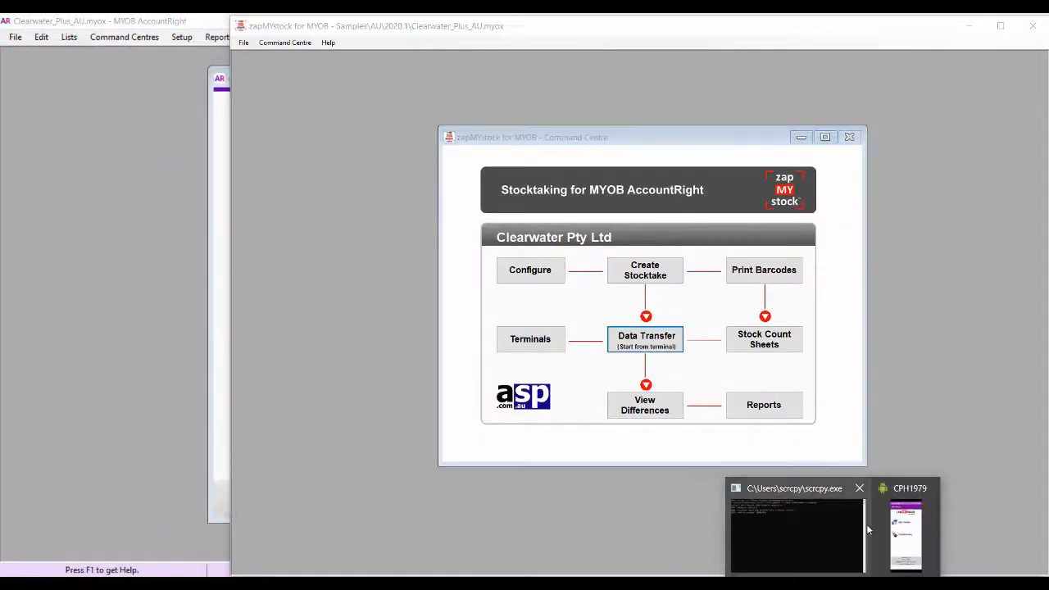
{"action": "left_click", "coordinate": [904, 544]}
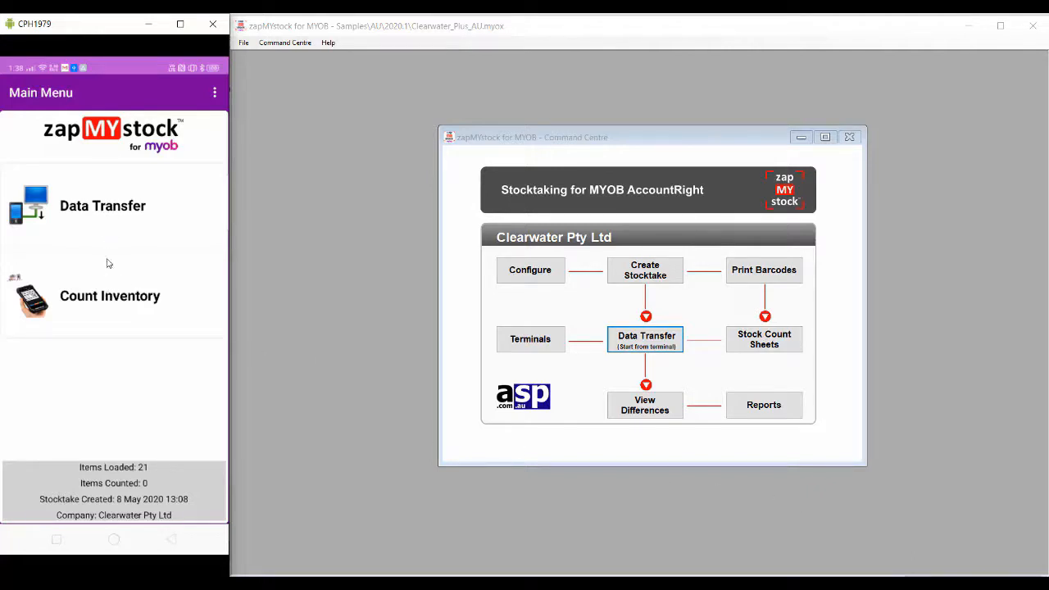
{"action": "left_click", "coordinate": [100, 211]}
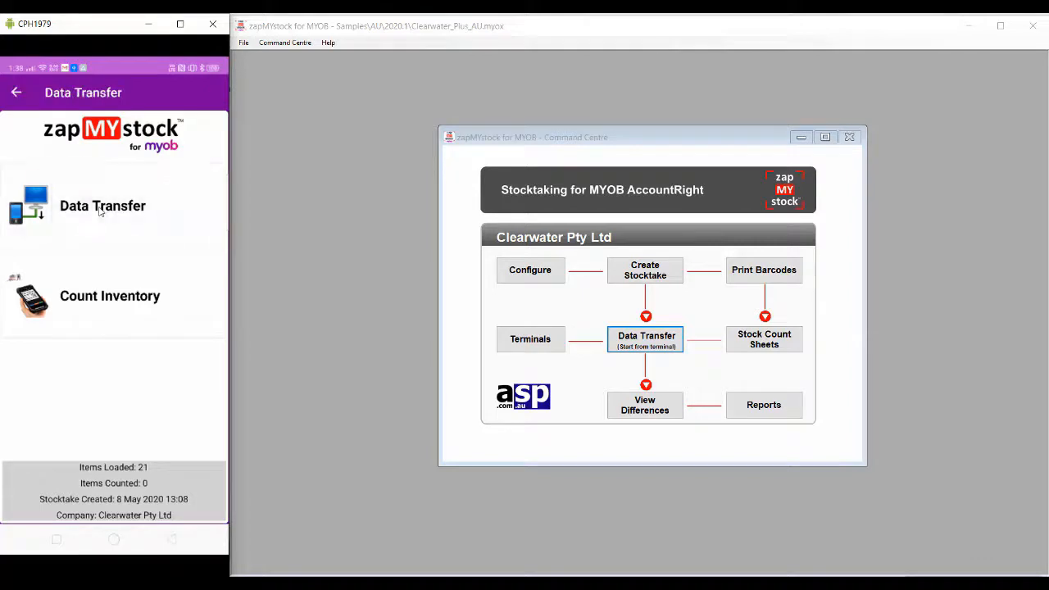
{"action": "left_click", "coordinate": [140, 469]}
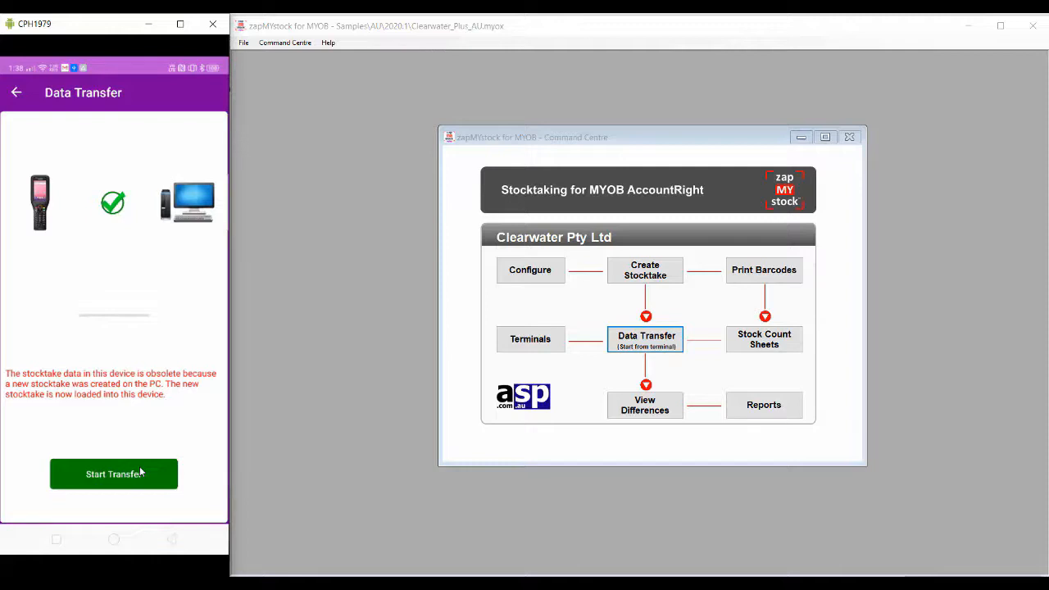
{"action": "left_click", "coordinate": [140, 472]}
{"action": "left_click", "coordinate": [16, 94]}
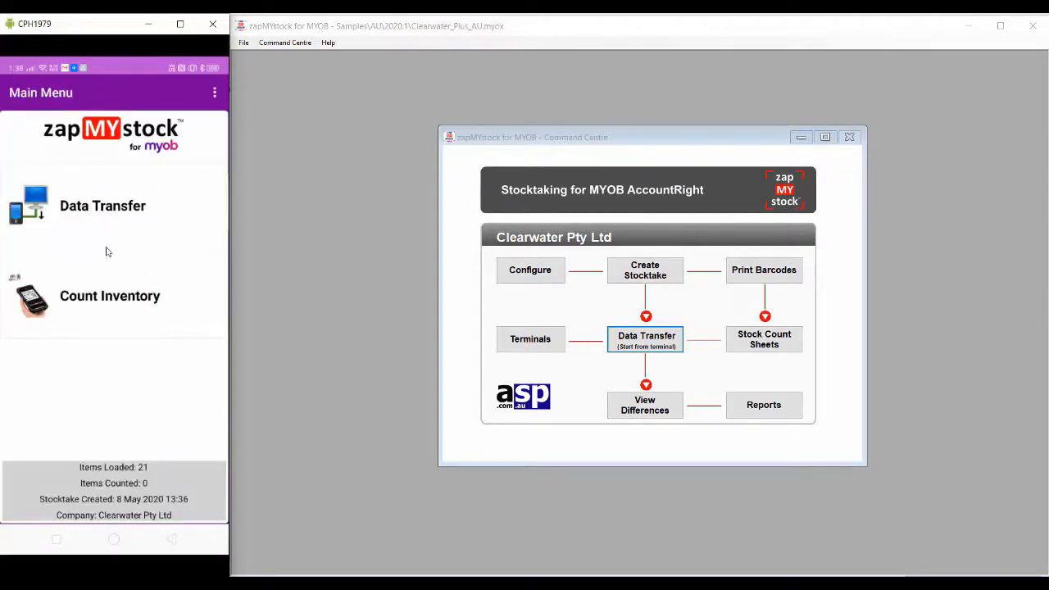
Count inventory on the phone by scanning the barcode of item 100, Cooler Large, and recording a count of 20
{"action": "left_click", "coordinate": [97, 302]}
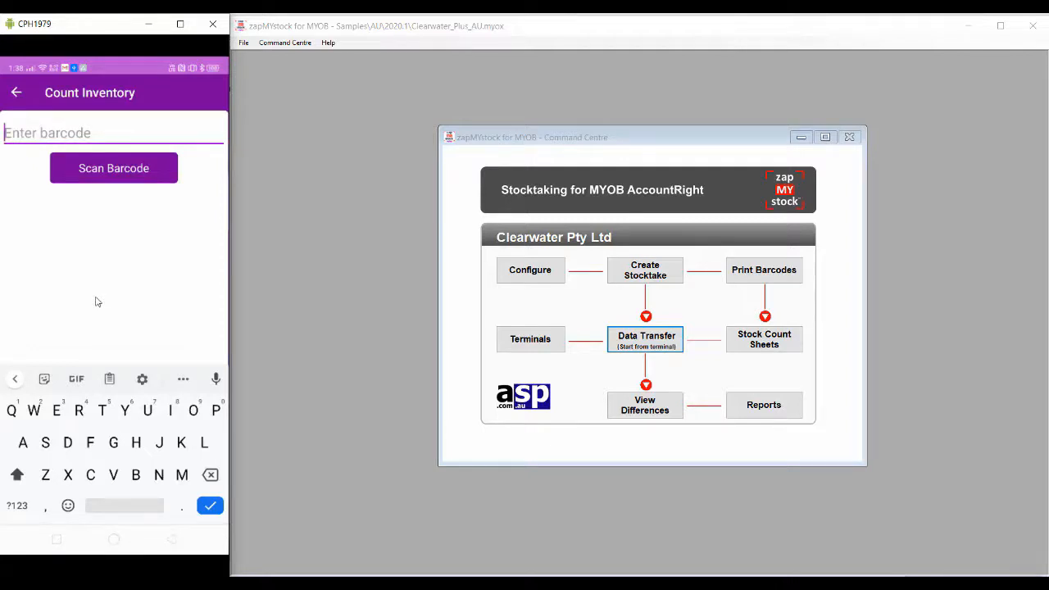
{"action": "left_click", "coordinate": [96, 302]}
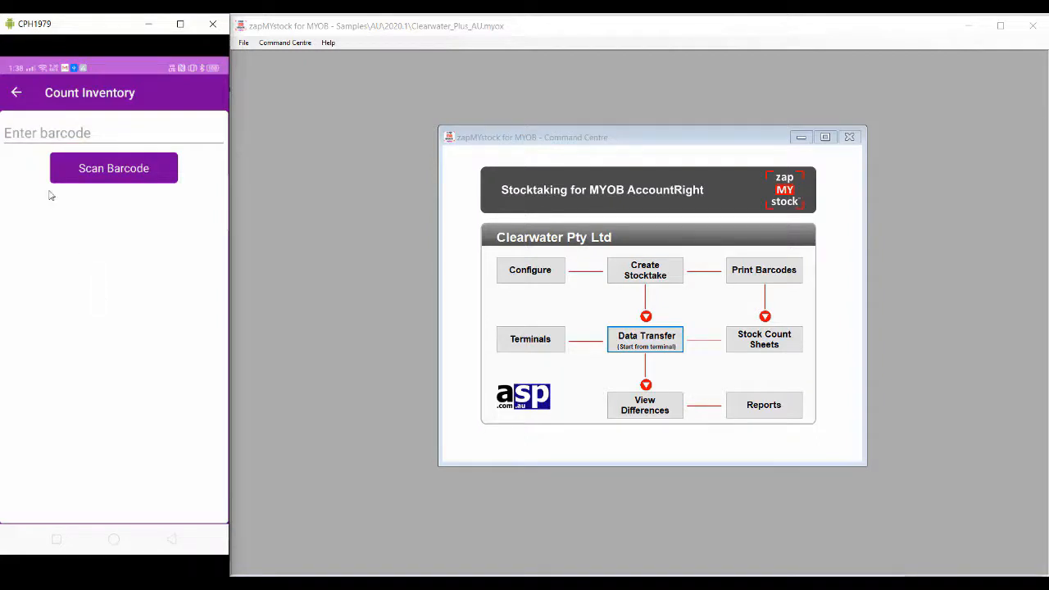
{"action": "left_click", "coordinate": [77, 172]}
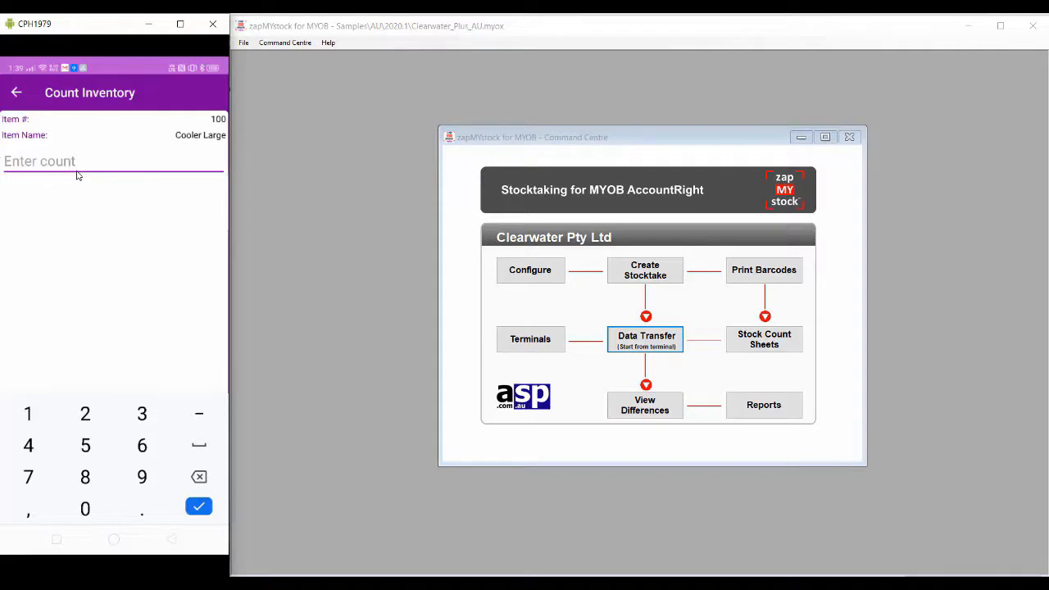
{"action": "type", "text": "20"}
{"action": "left_click", "coordinate": [203, 507]}
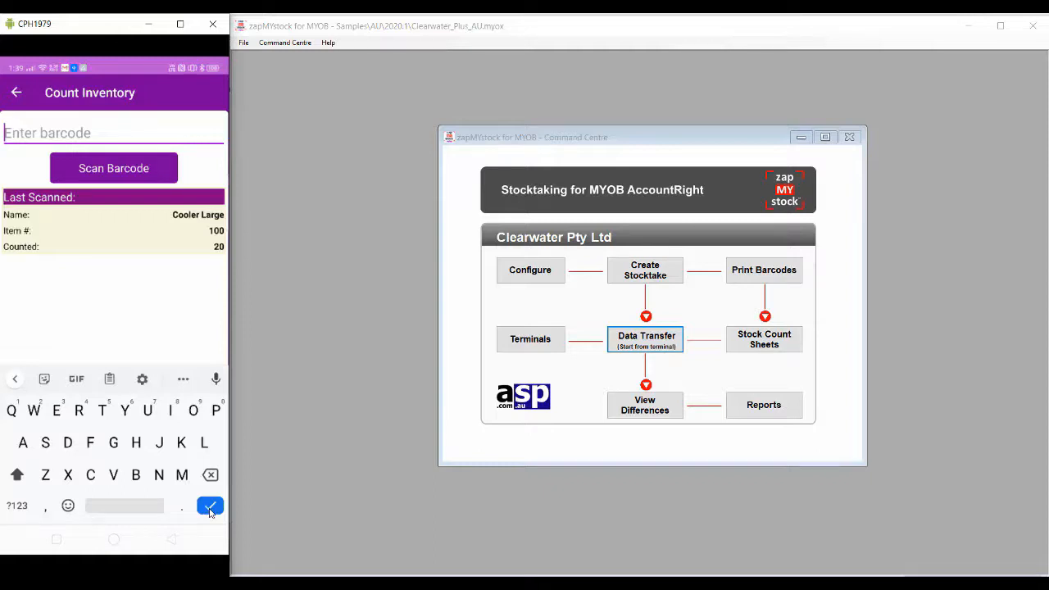
Leave inventory counting on the phone and transfer the recorded count back to the computer
{"action": "left_click", "coordinate": [15, 95]}
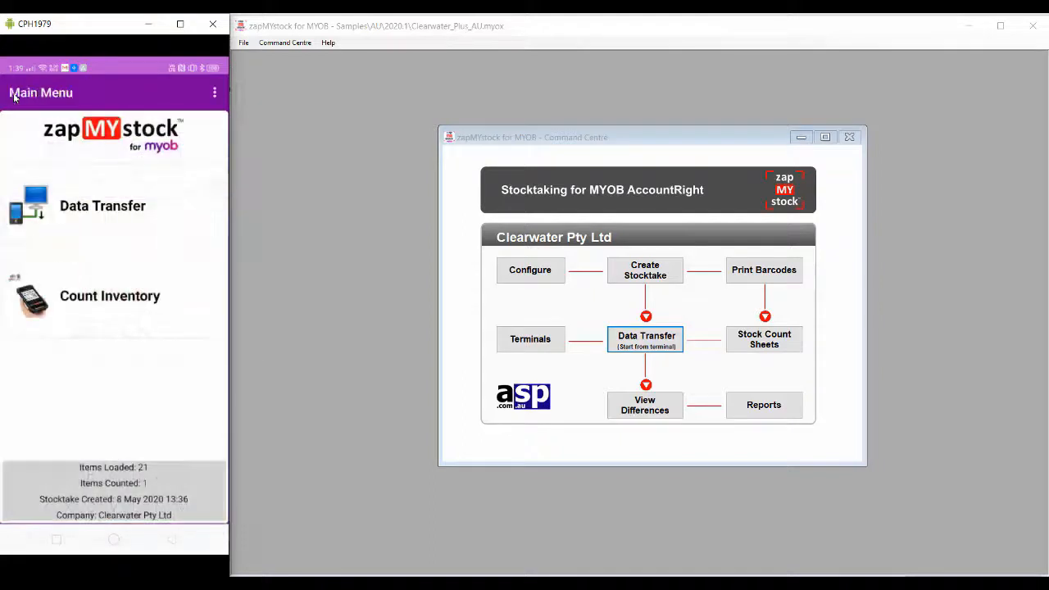
{"action": "left_click", "coordinate": [108, 209]}
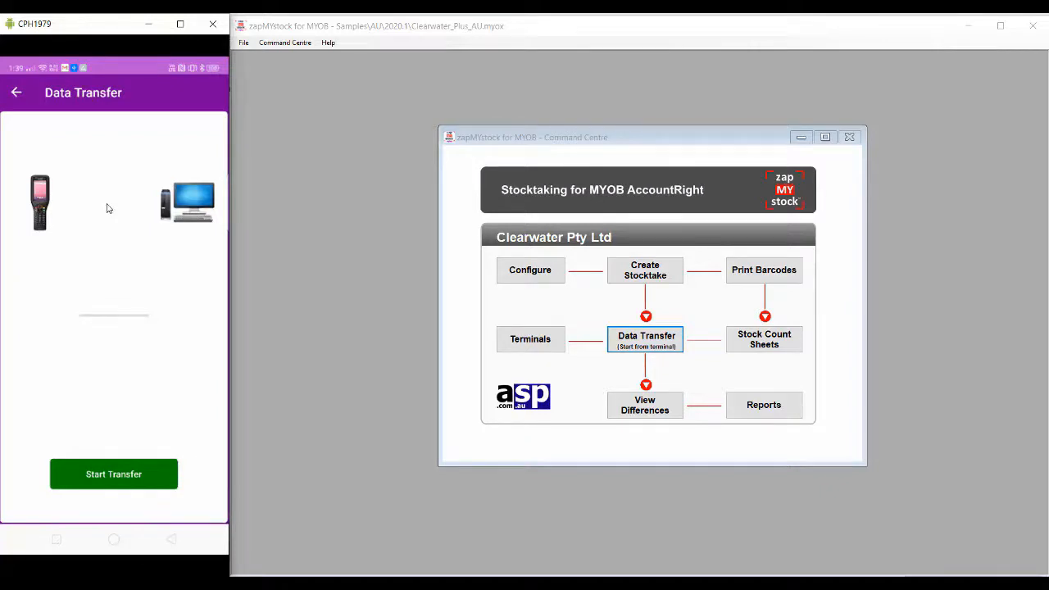
{"action": "left_click", "coordinate": [136, 474]}
View the stocktake differences and adjust the inventory for only item 100, Cooler Large
{"action": "left_click", "coordinate": [651, 412]}
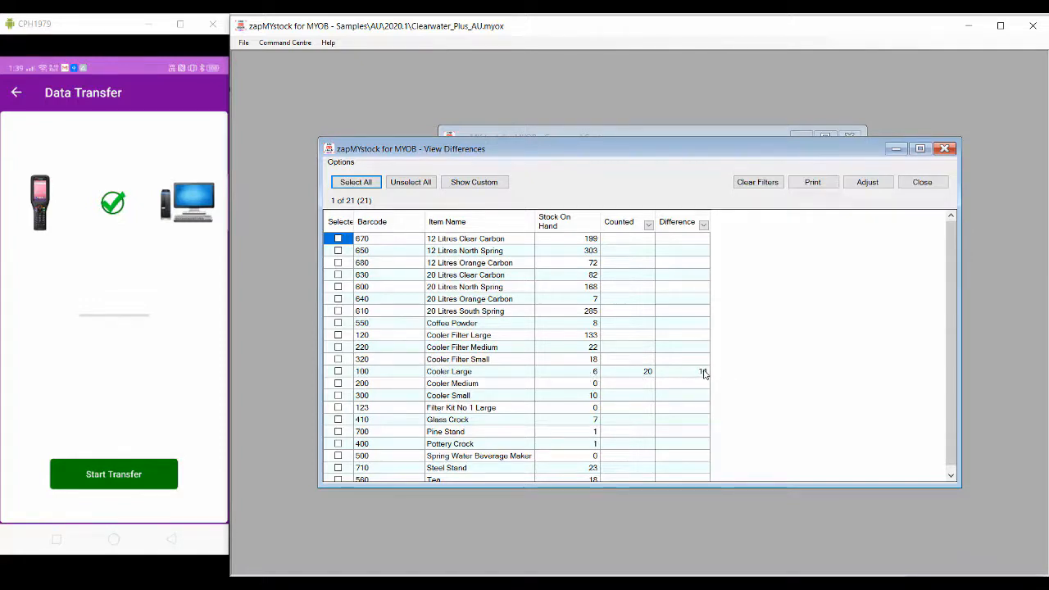
{"action": "left_click", "coordinate": [865, 184]}
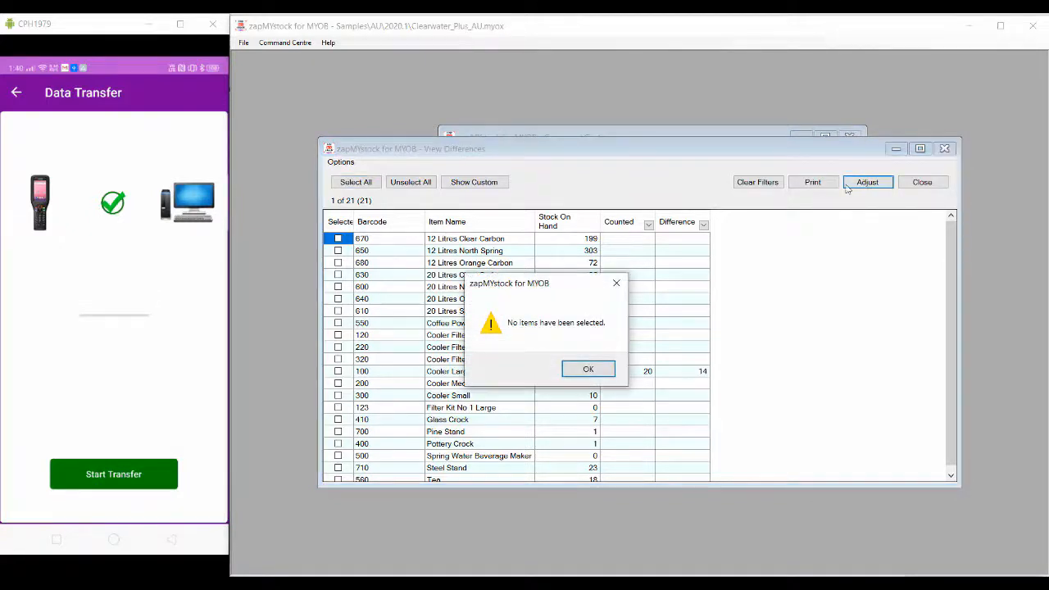
{"action": "left_click", "coordinate": [603, 368]}
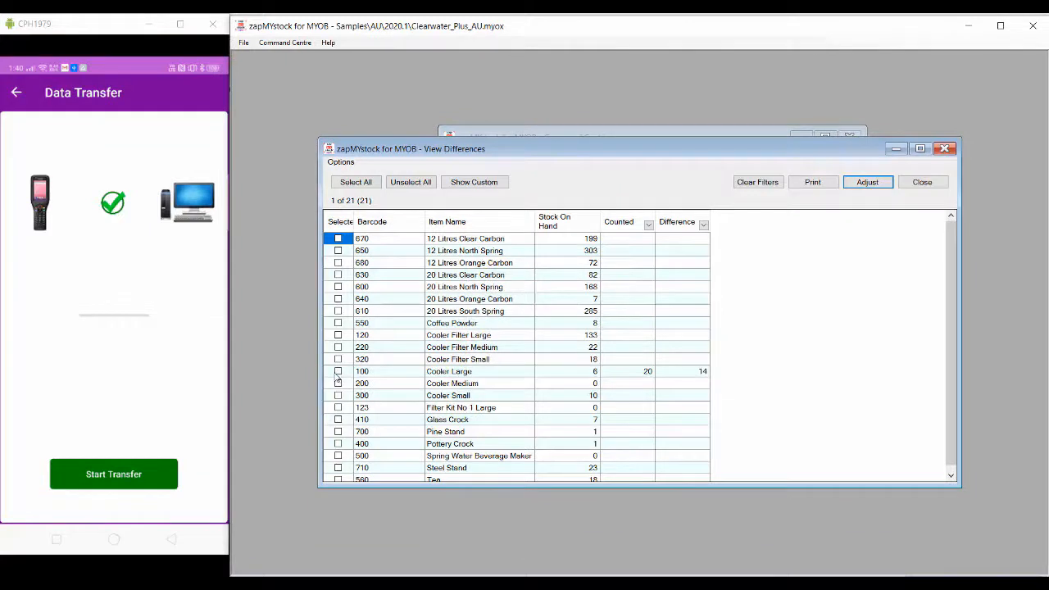
{"action": "left_click", "coordinate": [338, 373]}
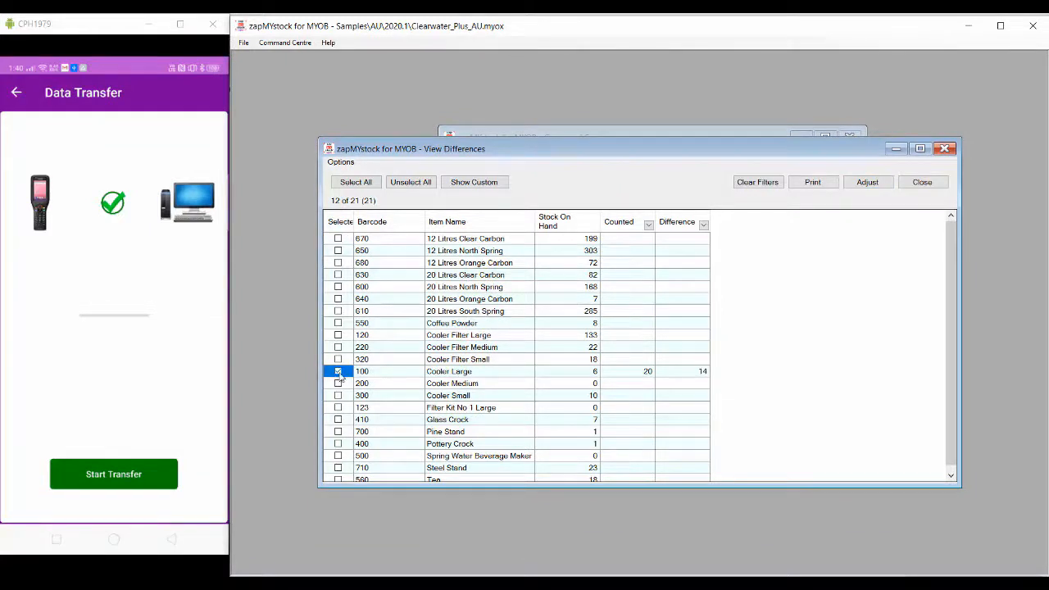
{"action": "left_click", "coordinate": [866, 183]}
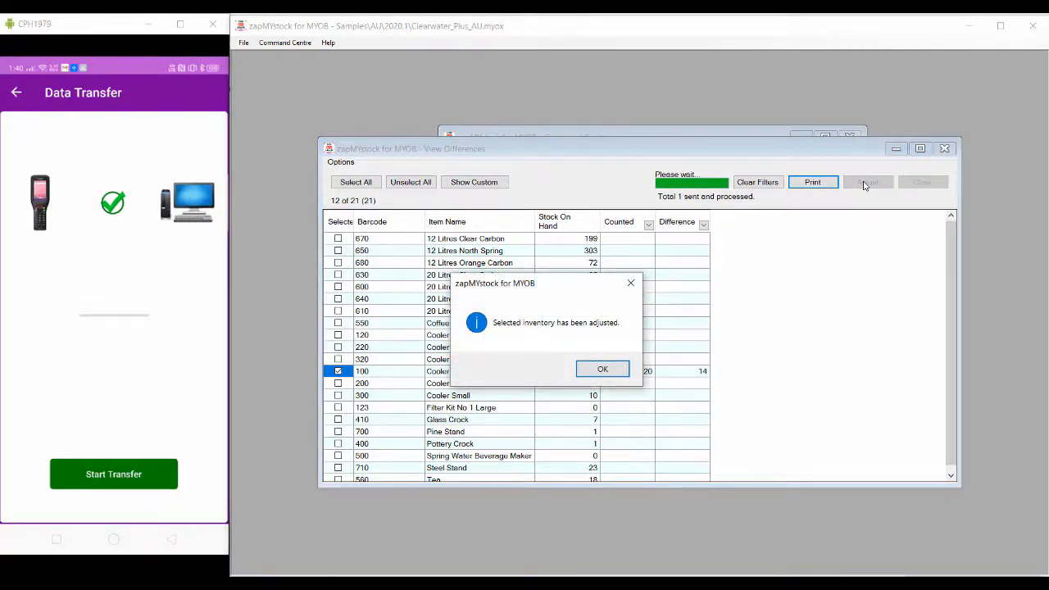
{"action": "left_click", "coordinate": [605, 370]}
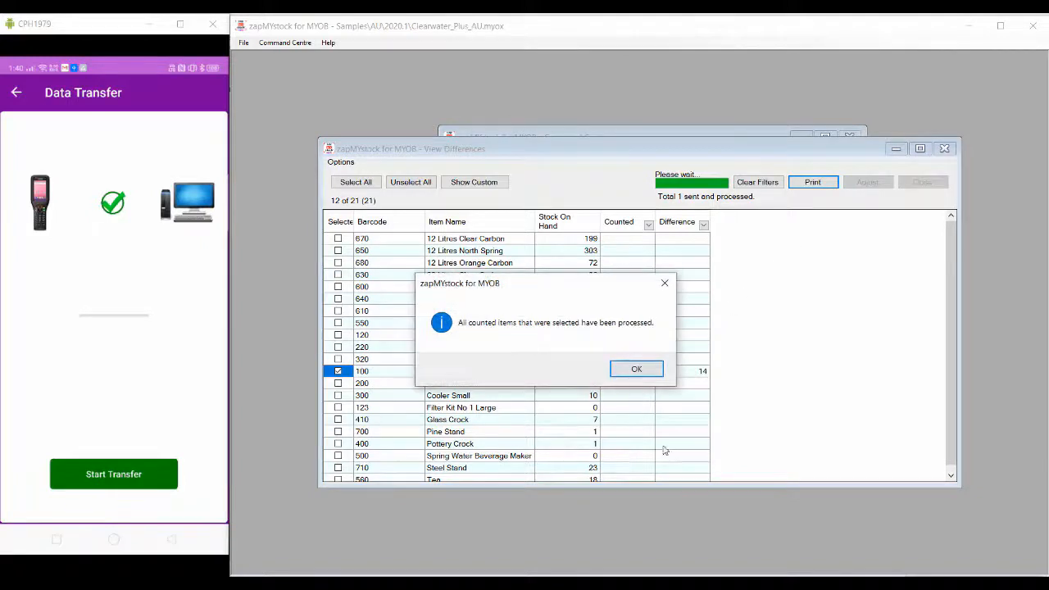
{"action": "left_click", "coordinate": [654, 377]}
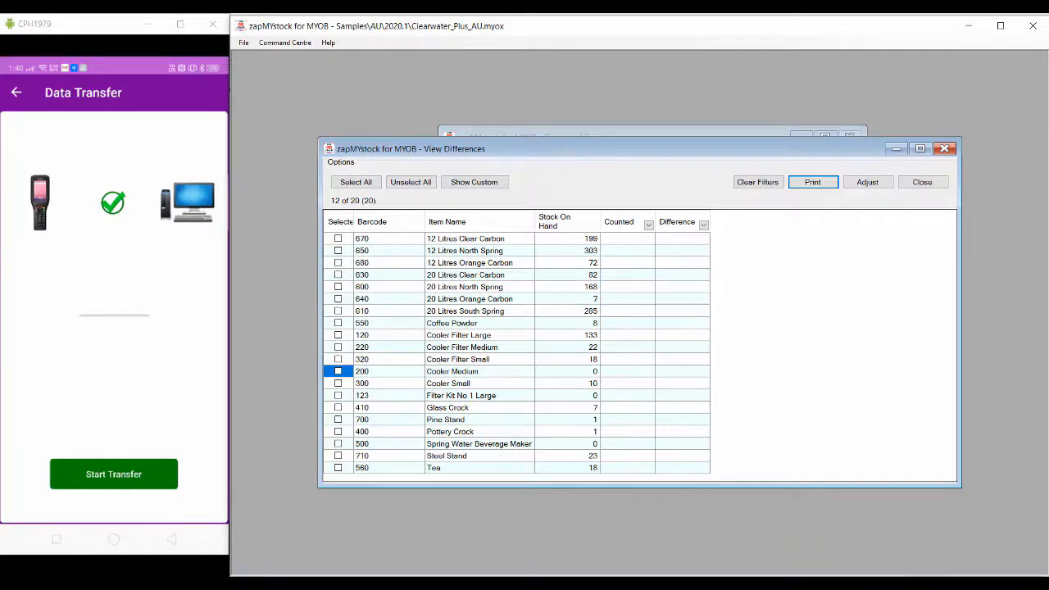
Switch to MYOB AccountRight and check Cooler Large's on-hand quantity in the Items List
{"action": "left_click", "coordinate": [799, 540]}
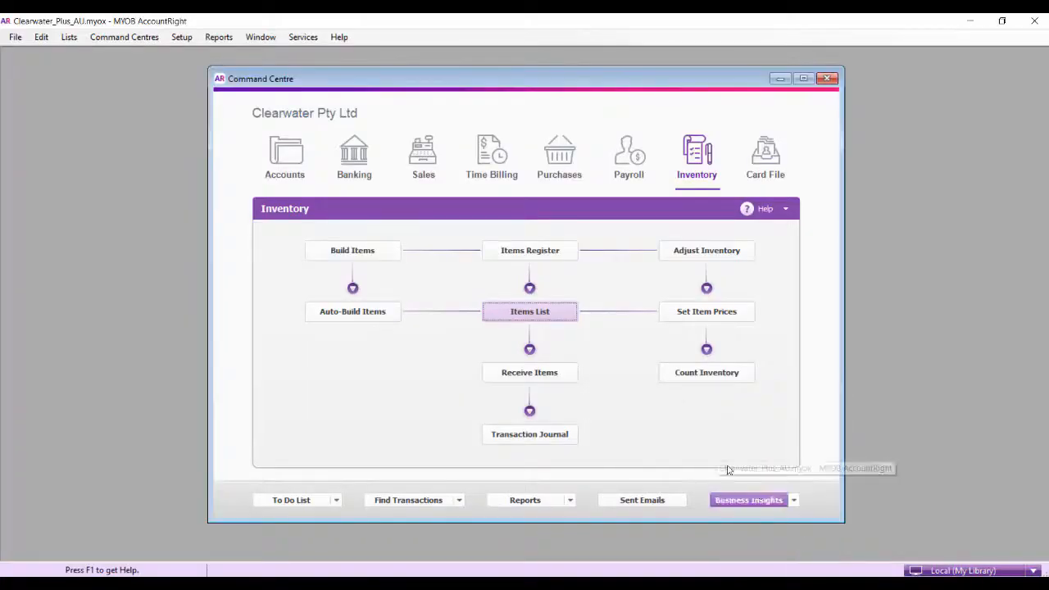
{"action": "left_click", "coordinate": [549, 319]}
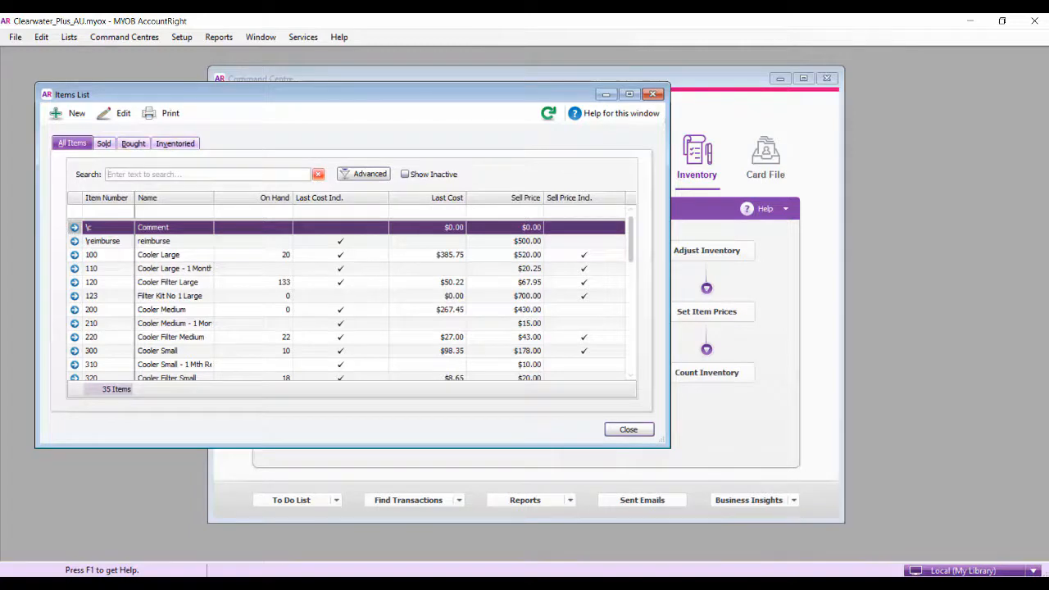
Switch back to zapMYstock and the CPH1979 phone window, leaving View Differences and the phone's Data Transfer screen
{"action": "left_click", "coordinate": [746, 583]}
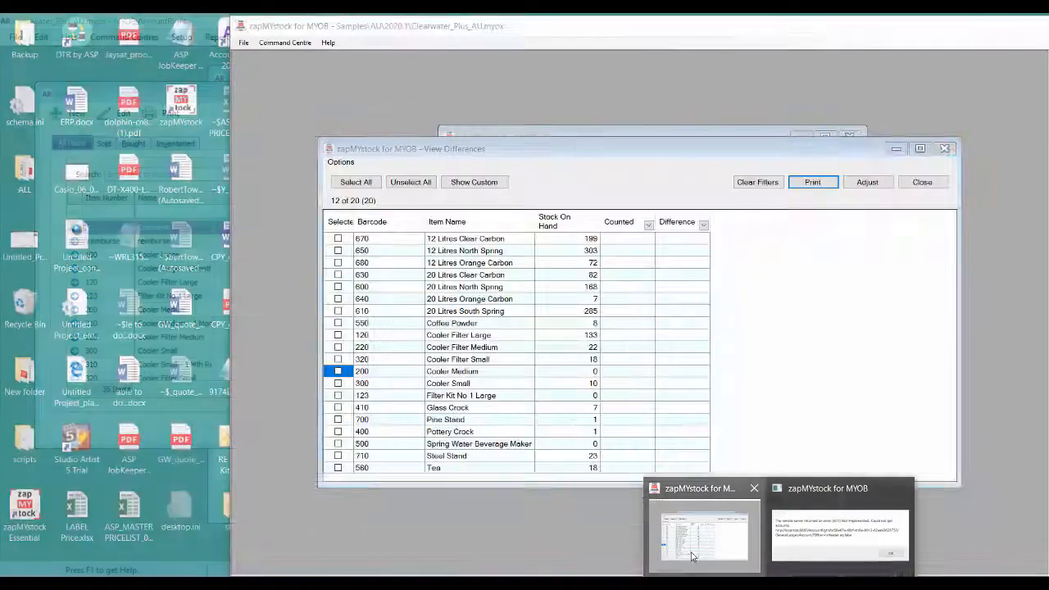
{"action": "left_click", "coordinate": [713, 532]}
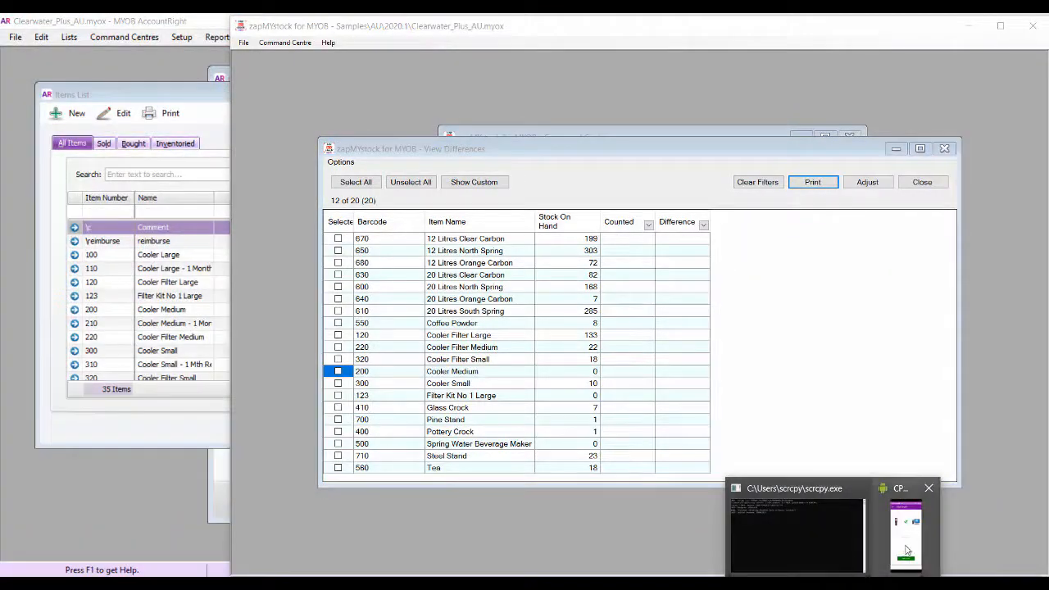
{"action": "left_click", "coordinate": [906, 547]}
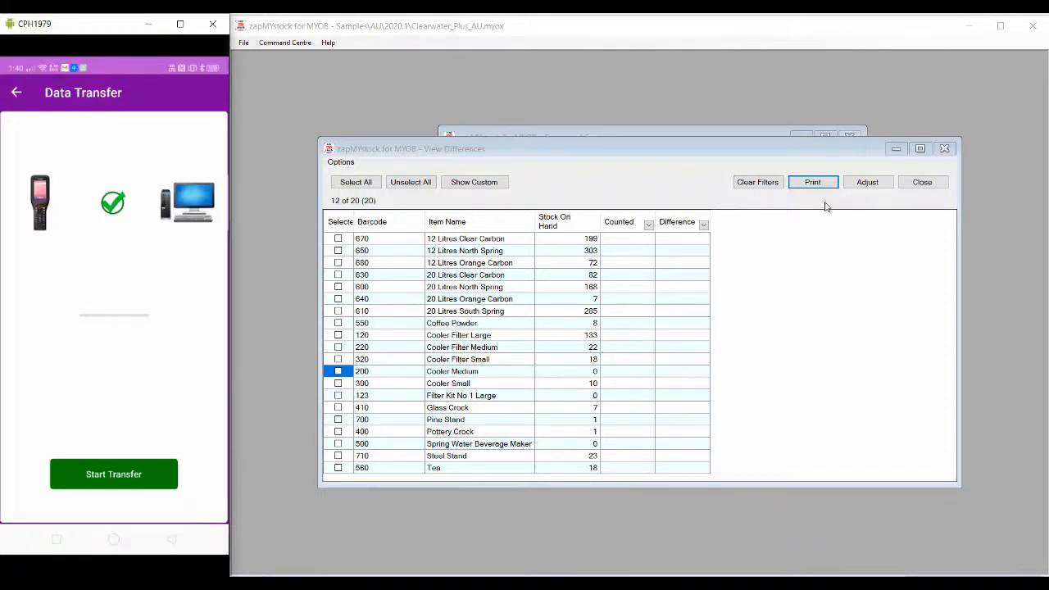
{"action": "left_click", "coordinate": [931, 186]}
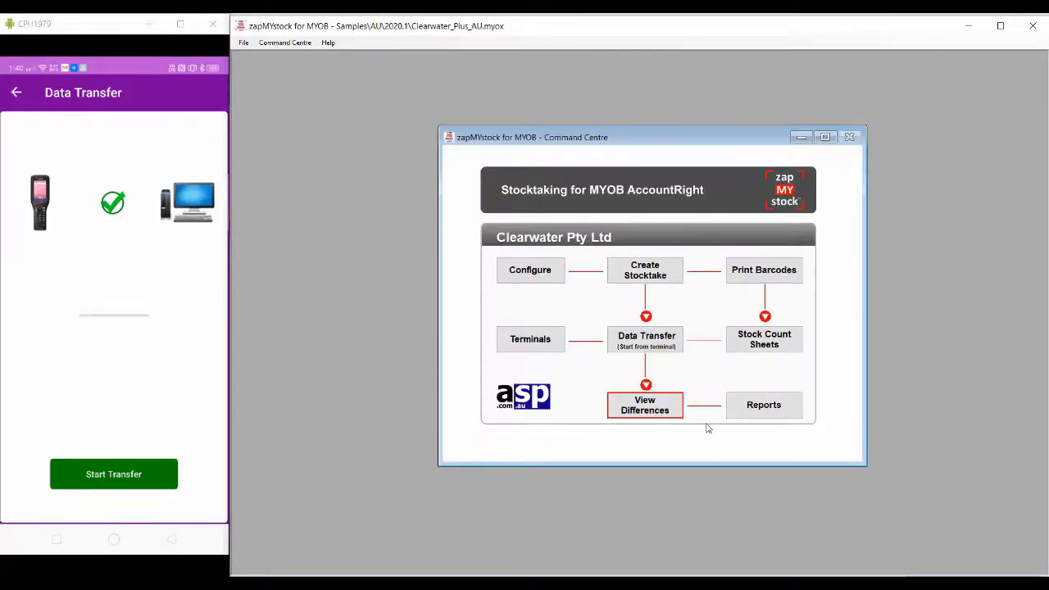
{"action": "left_click", "coordinate": [16, 92]}
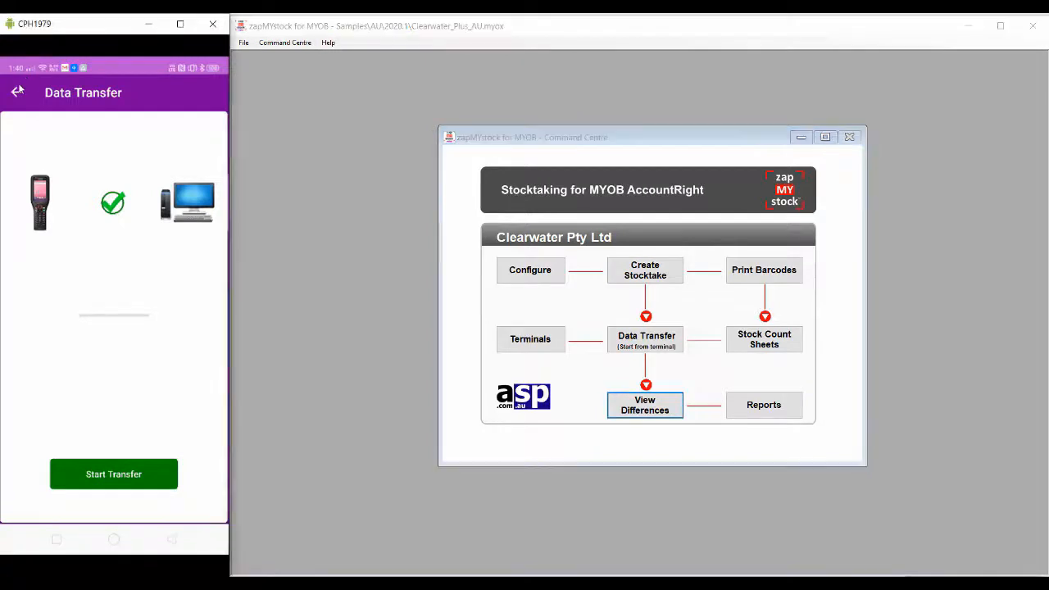
Select 12 Litres Clear Carbon, 12 Litres North Spring and 12 Litres Orange Carbon for barcode printing
{"action": "left_click", "coordinate": [759, 266]}
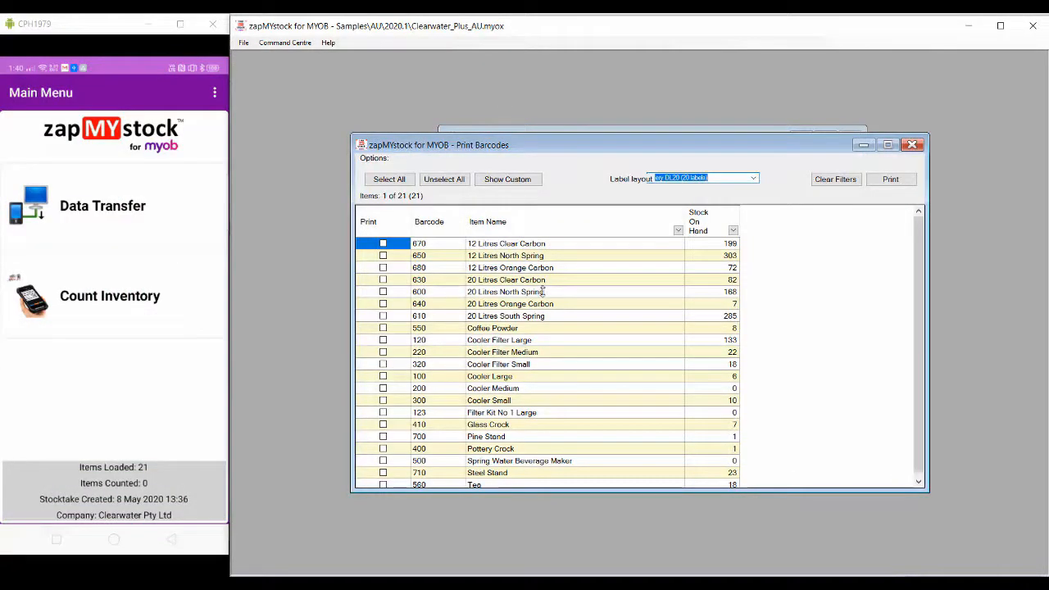
{"action": "left_click", "coordinate": [383, 244]}
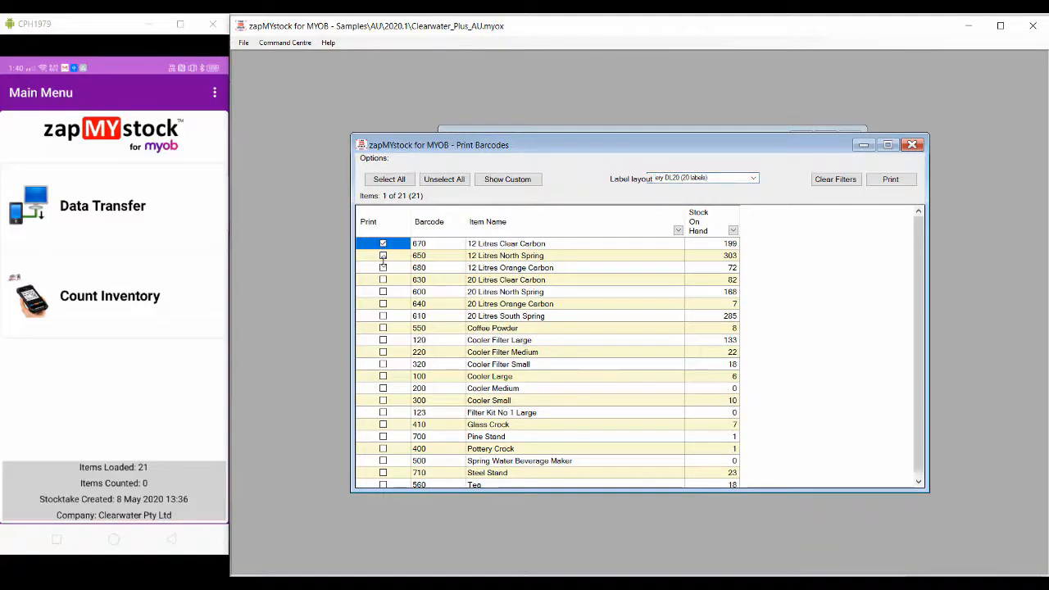
{"action": "left_click", "coordinate": [382, 255]}
{"action": "left_click", "coordinate": [383, 268]}
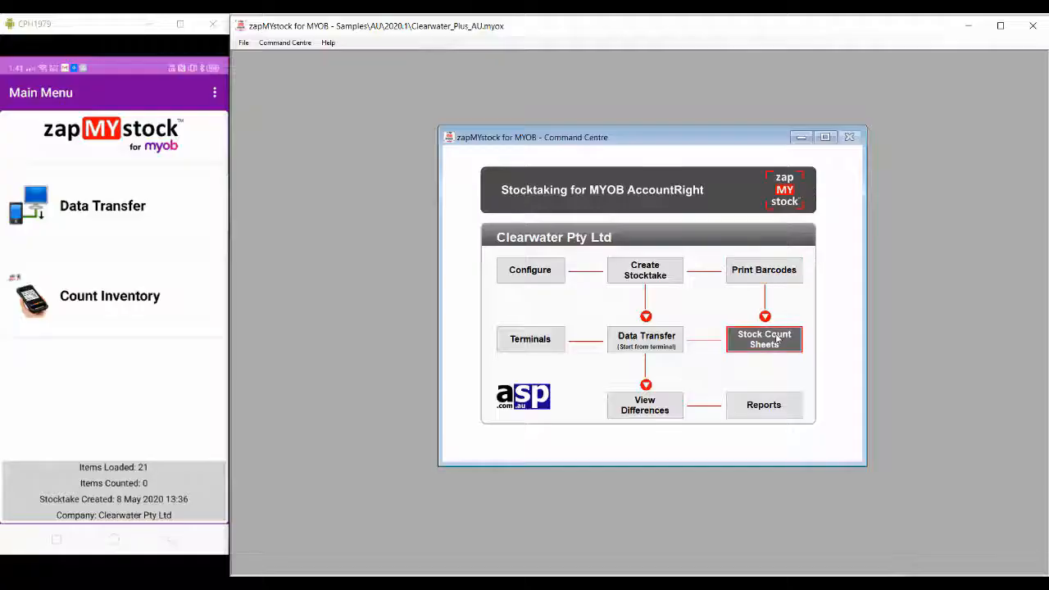
View the Stock Count Sheets and the available stocktake reports, and close the Reports window
{"action": "left_click", "coordinate": [775, 336]}
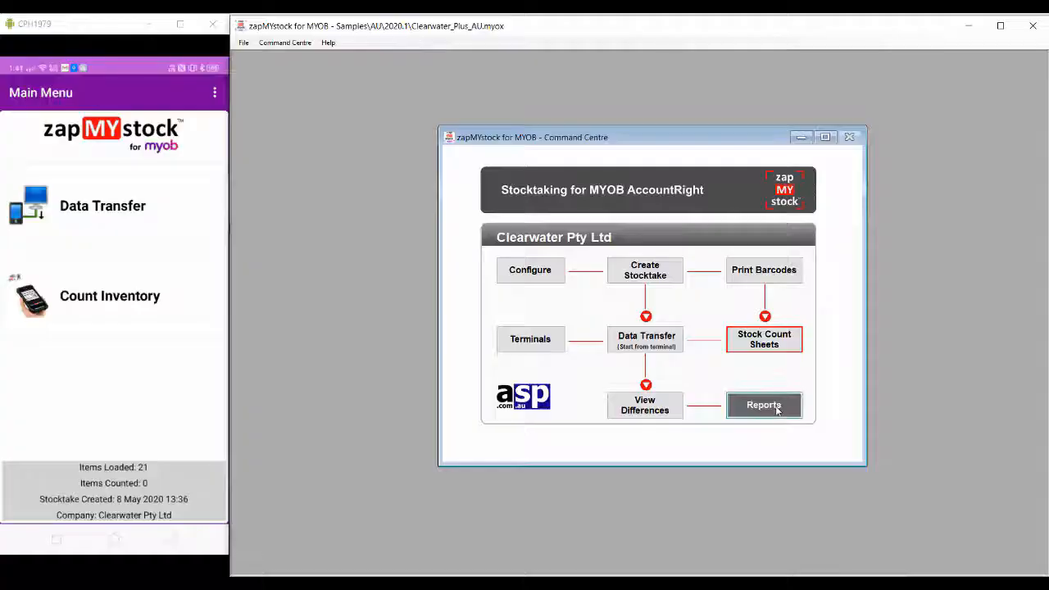
{"action": "left_click", "coordinate": [777, 410]}
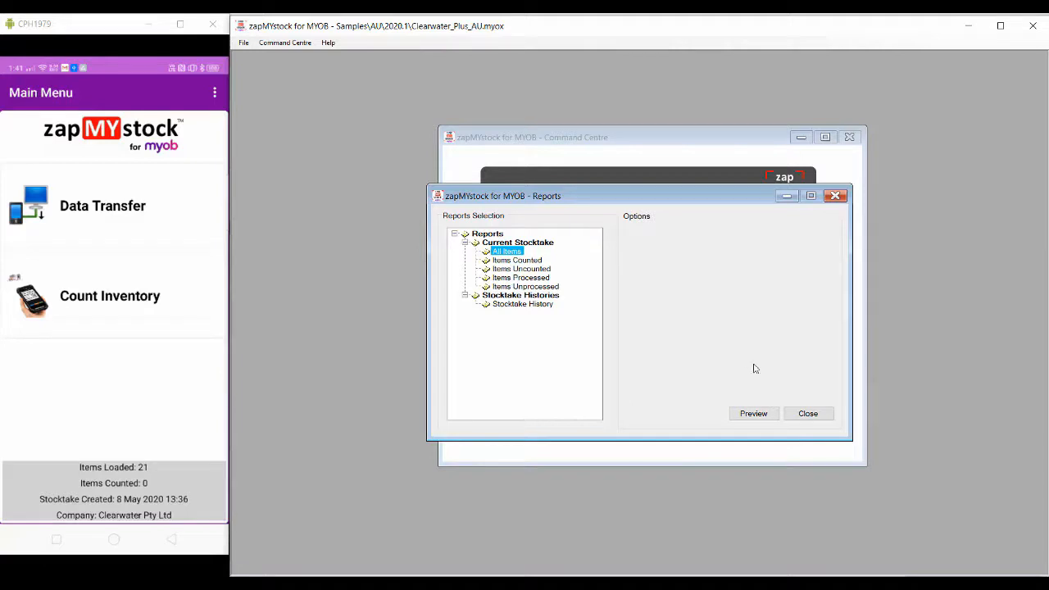
{"action": "left_click", "coordinate": [799, 415]}
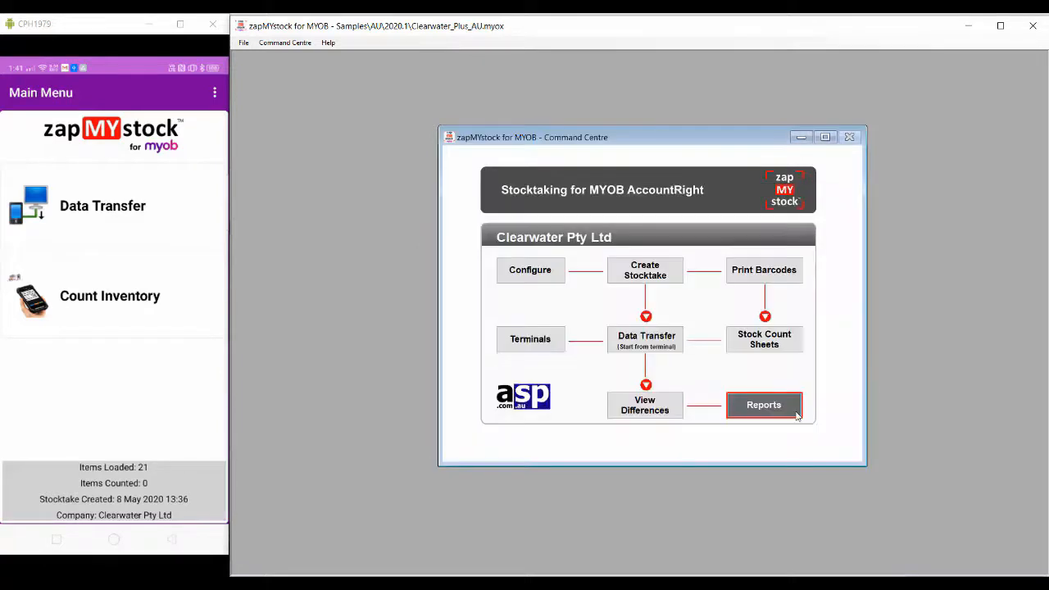